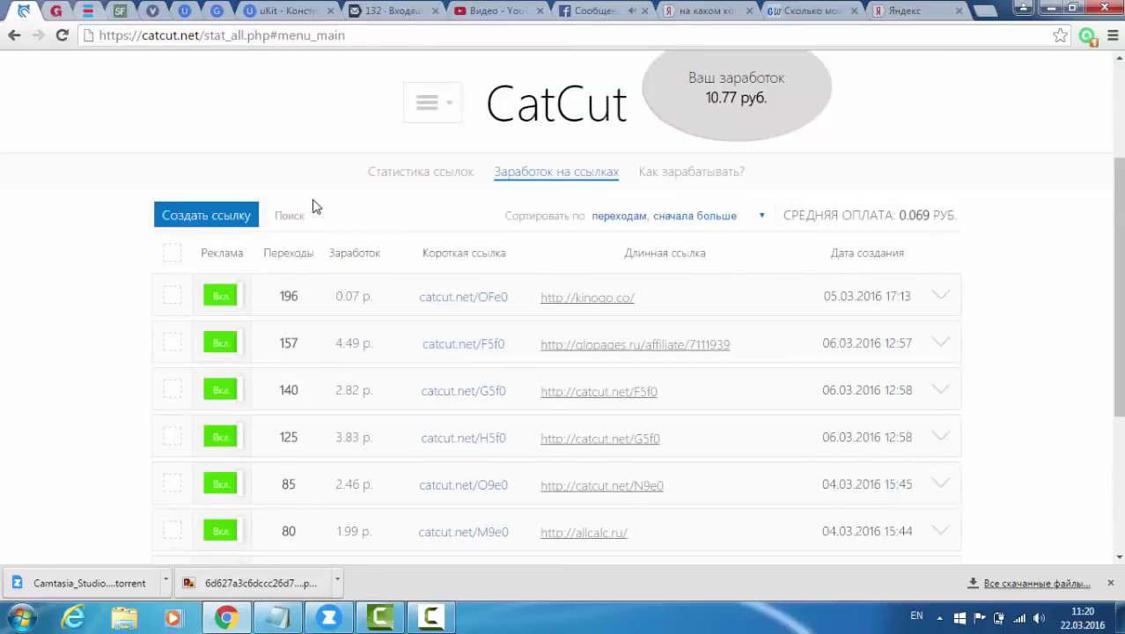
Step: Shorten the pasted referral URL into catcut.net/p5q0, copy it, and return to the earnings list
left_click(212, 216)
left_click_drag(209, 215, 394, 431)
left_click(394, 431)
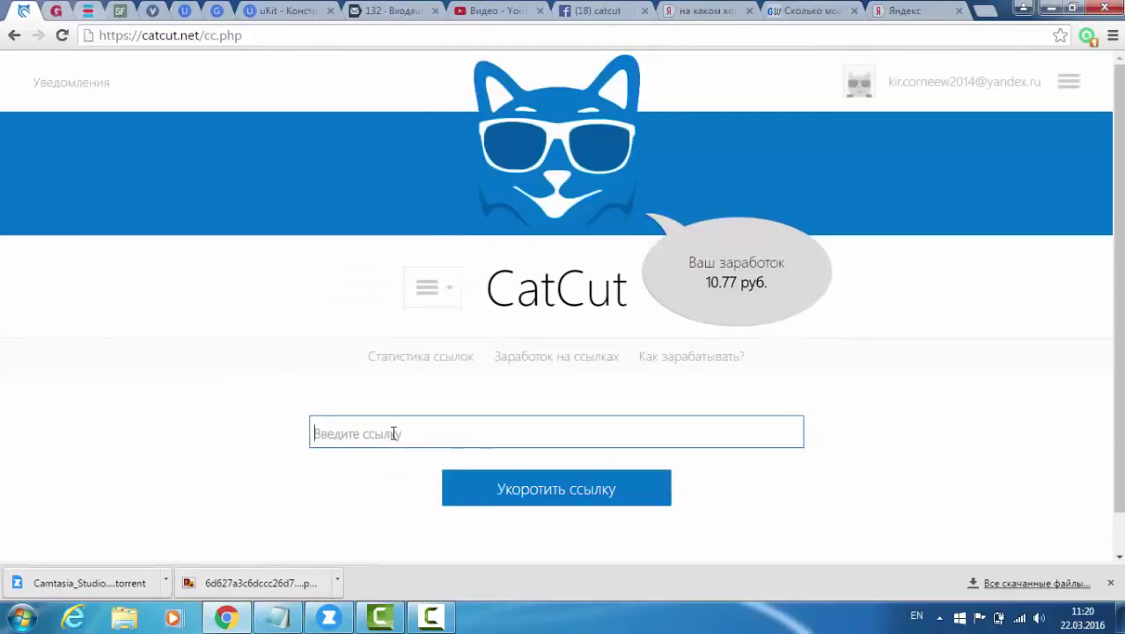
type("http://catcut.net/ref.php?id=56617")
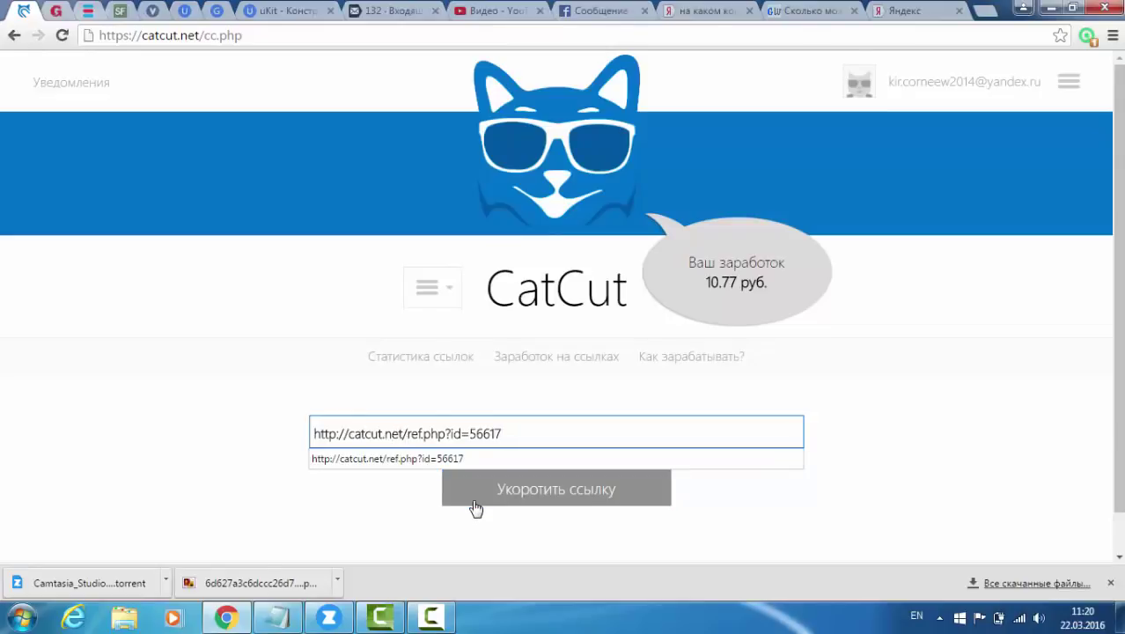
left_click(475, 505)
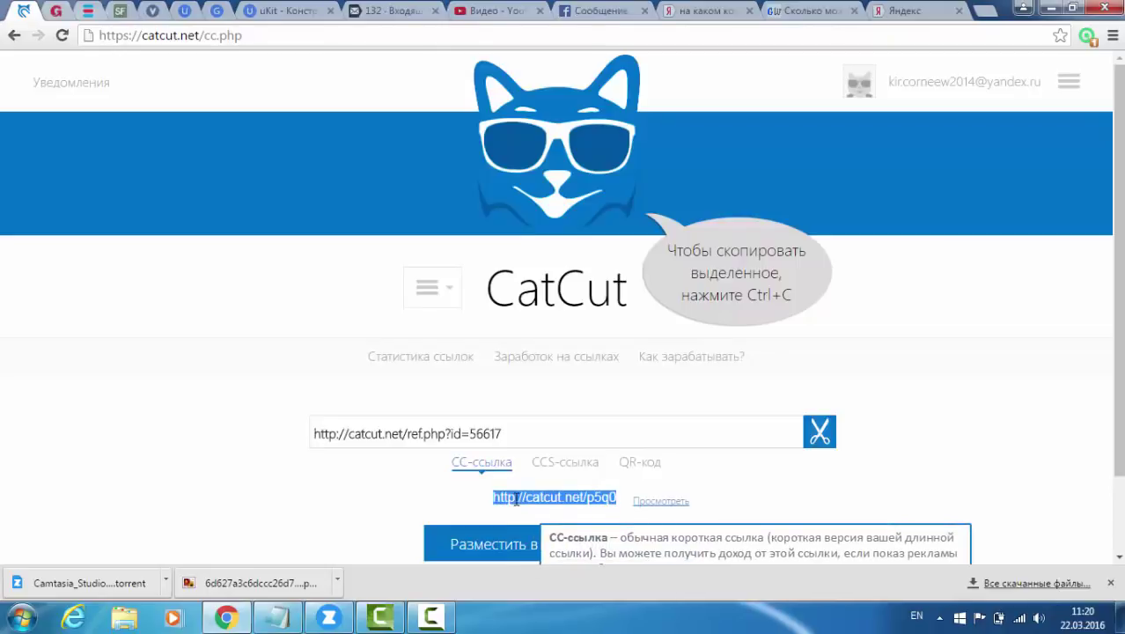
key("ctrl+c")
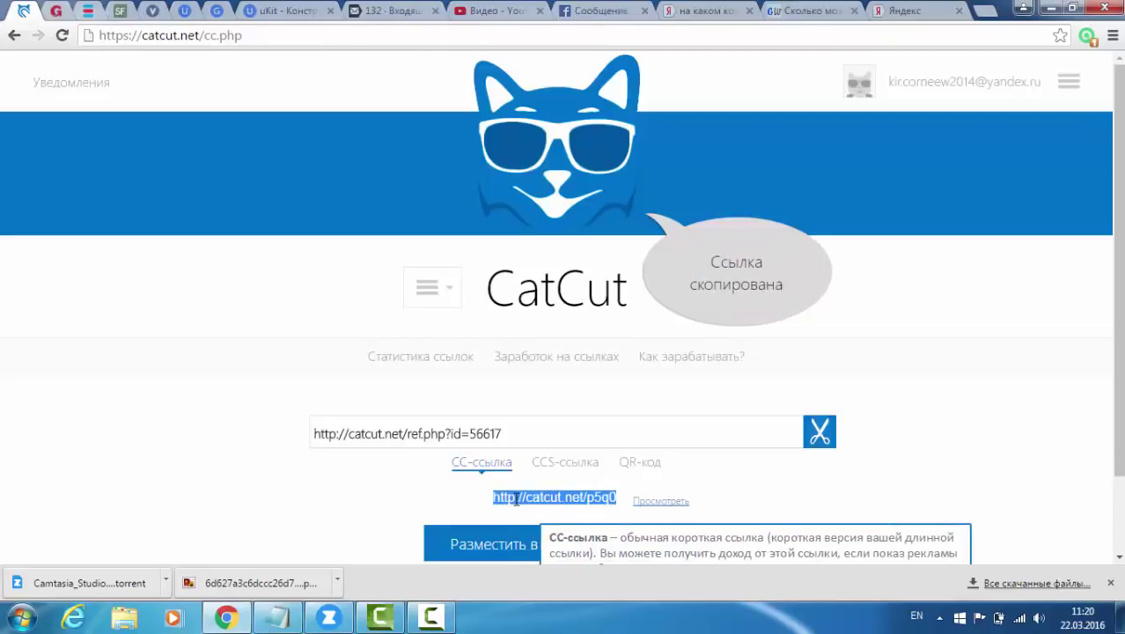
left_click(549, 298)
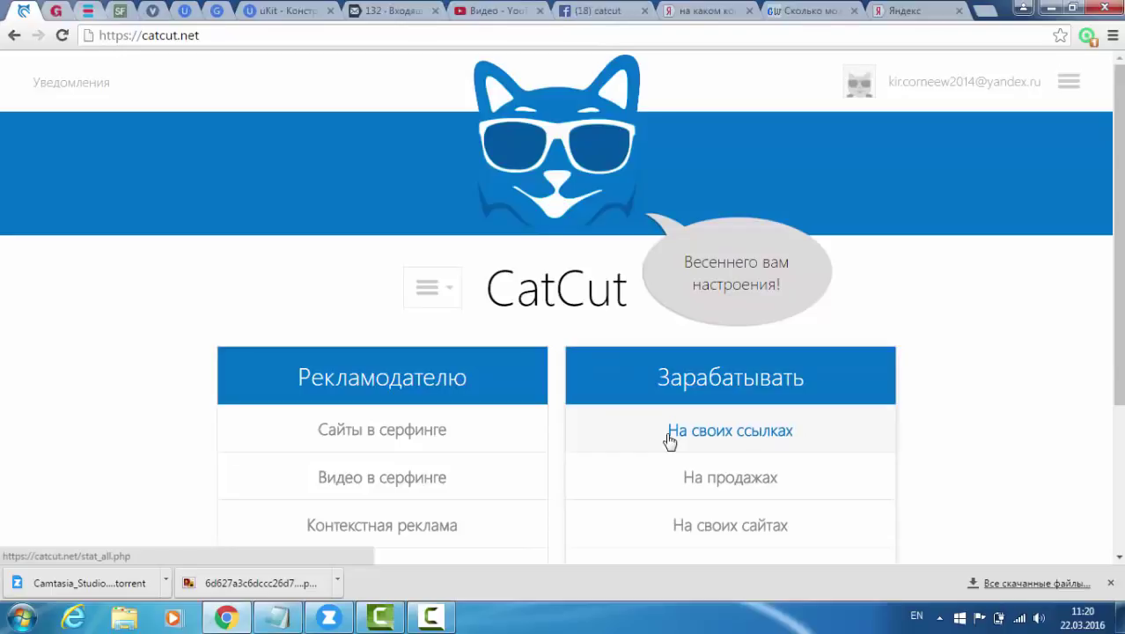
left_click(669, 440)
Step: Shorten catcut.net/p5q0 into catcut.net/q5q0, copy it, and reopen the own-links earnings list
left_click(239, 220)
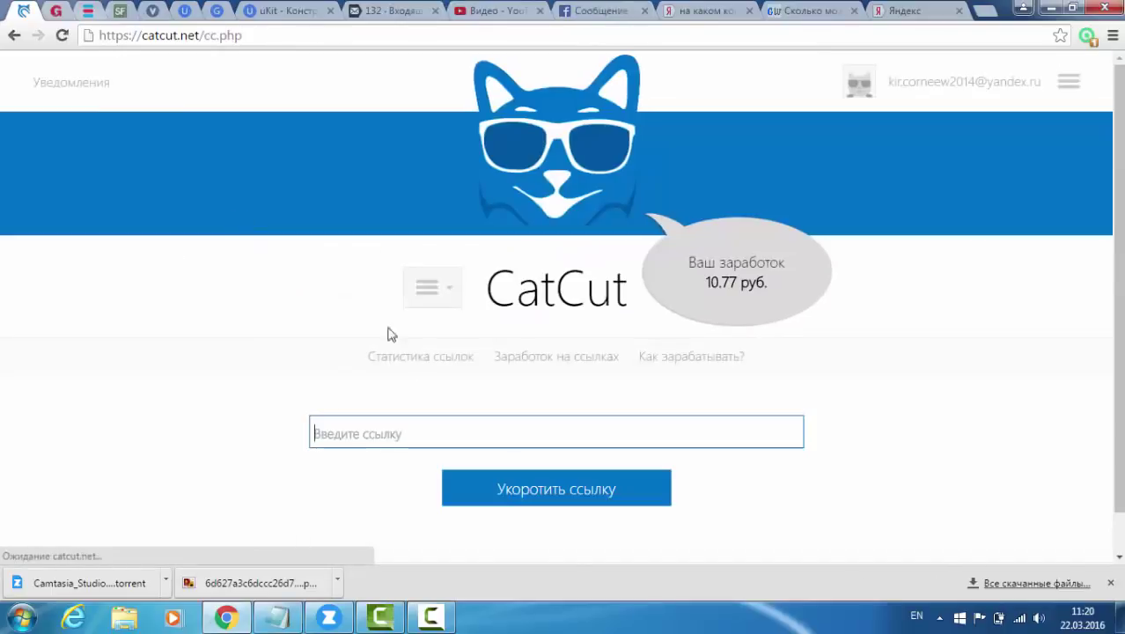
key("ctrl+v")
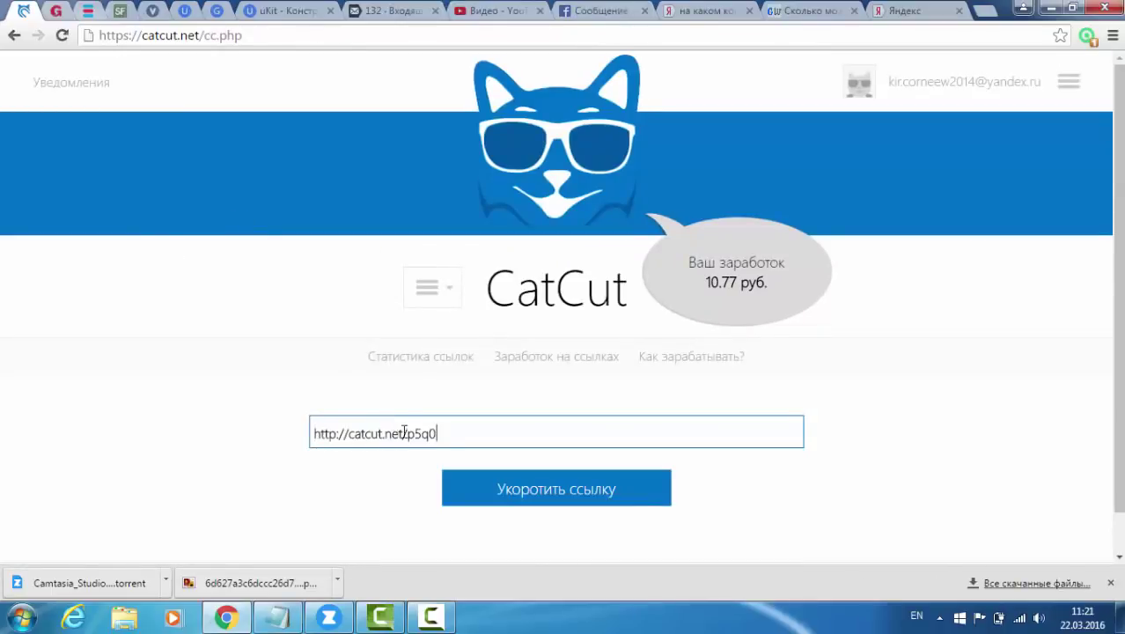
left_click(494, 498)
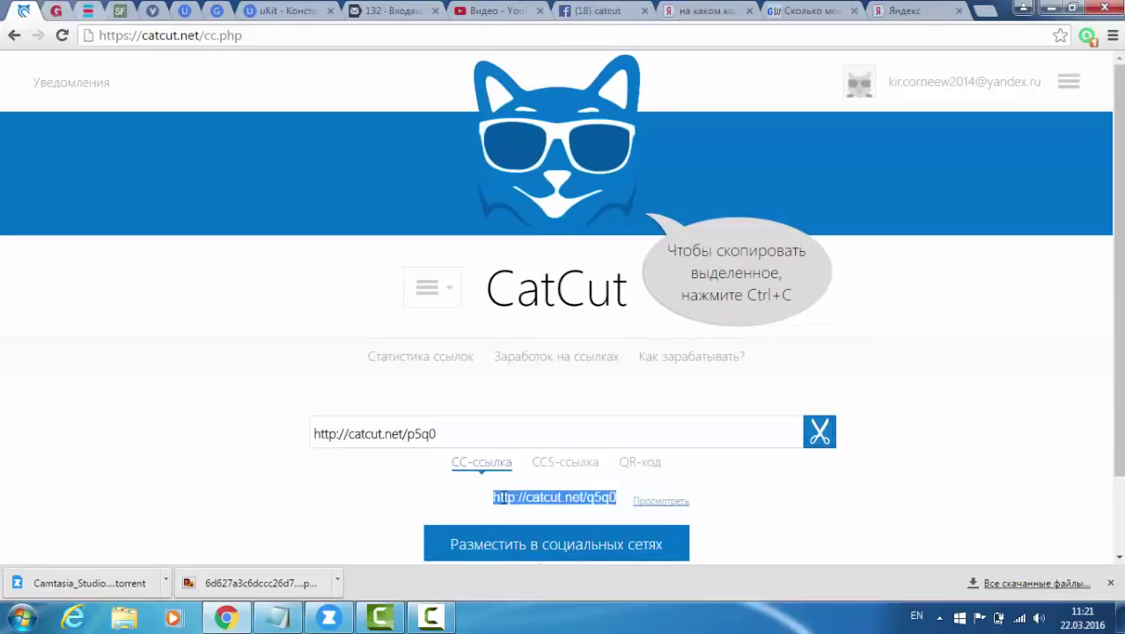
left_click(506, 497)
key("ctrl+c")
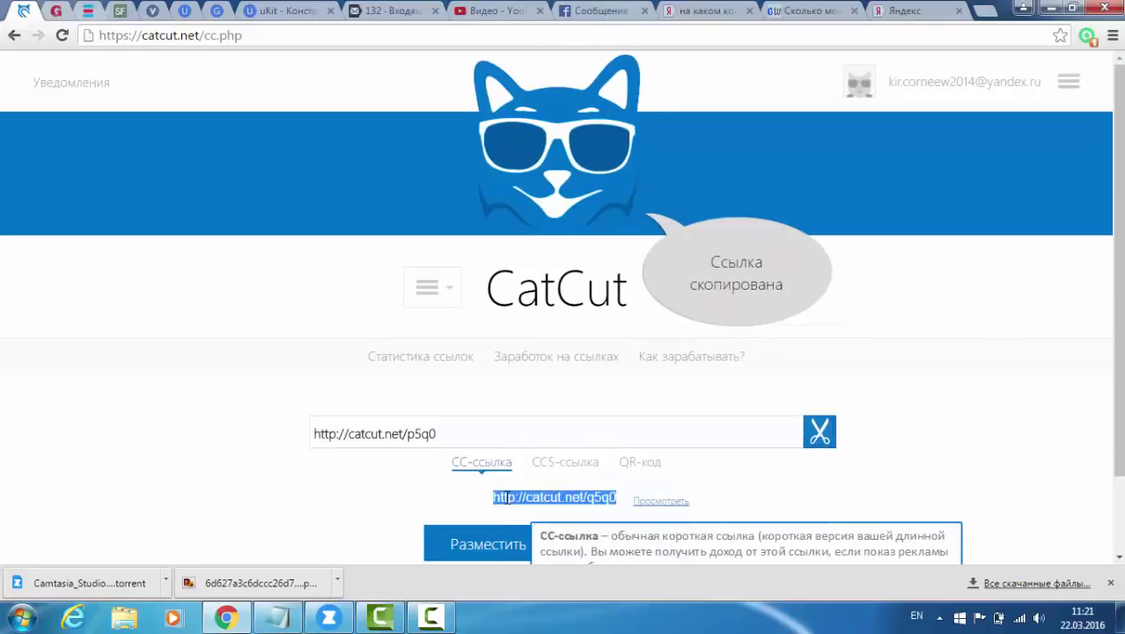
left_click(584, 304)
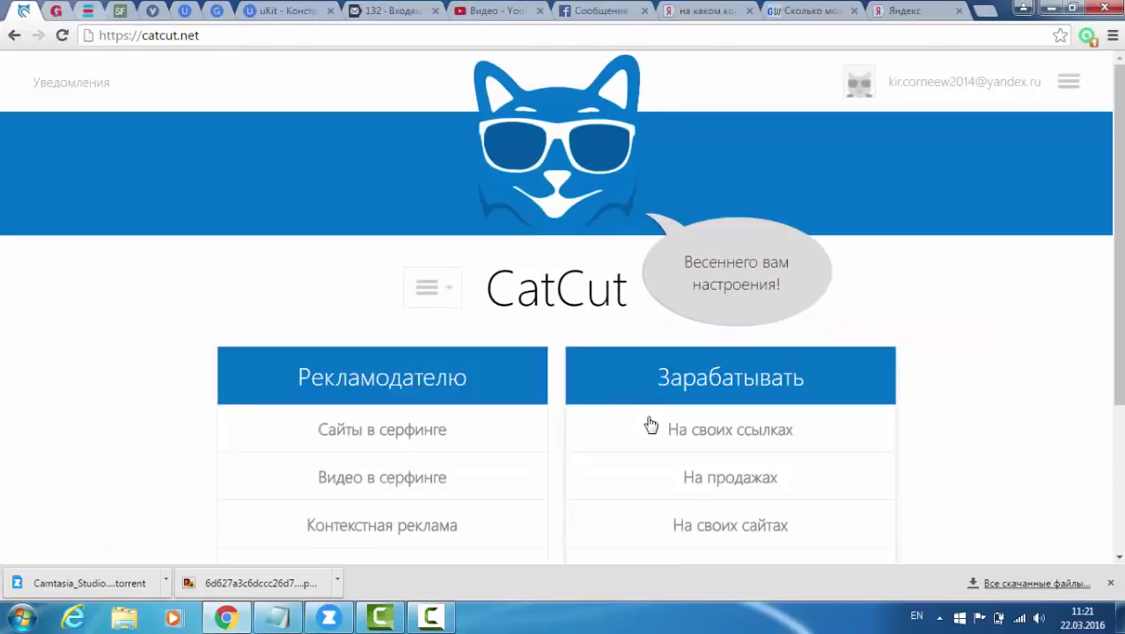
left_click(651, 426)
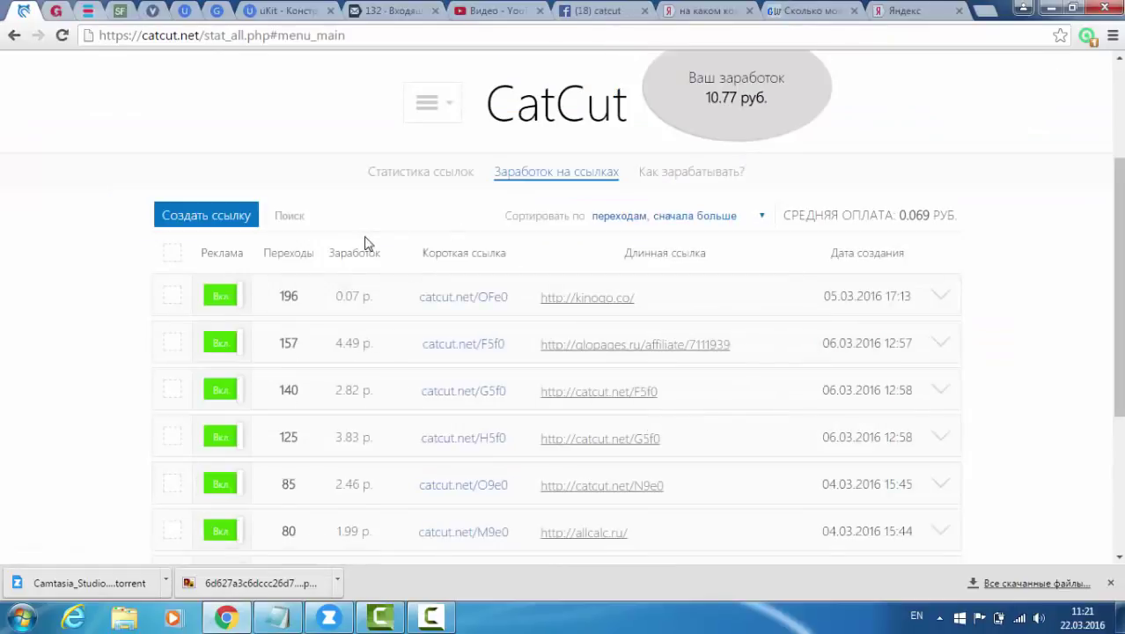
Step: Paste catcut.net/q5q0 as a new link, shorten it to catcut.net/u5q0, copy it, and return home
left_click(220, 227)
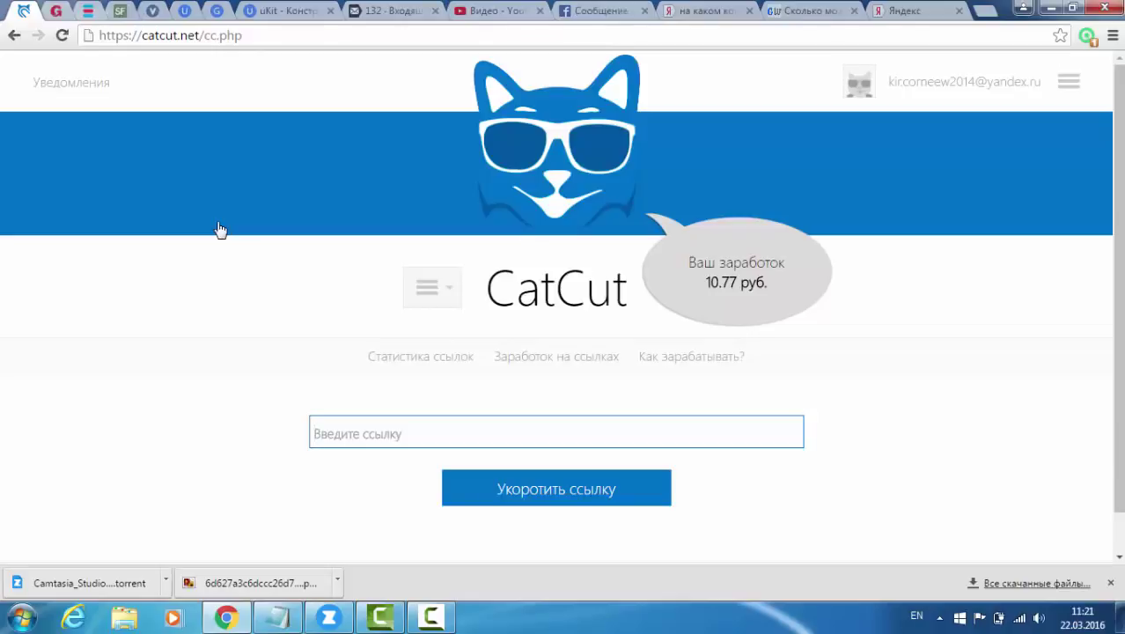
left_click(450, 622)
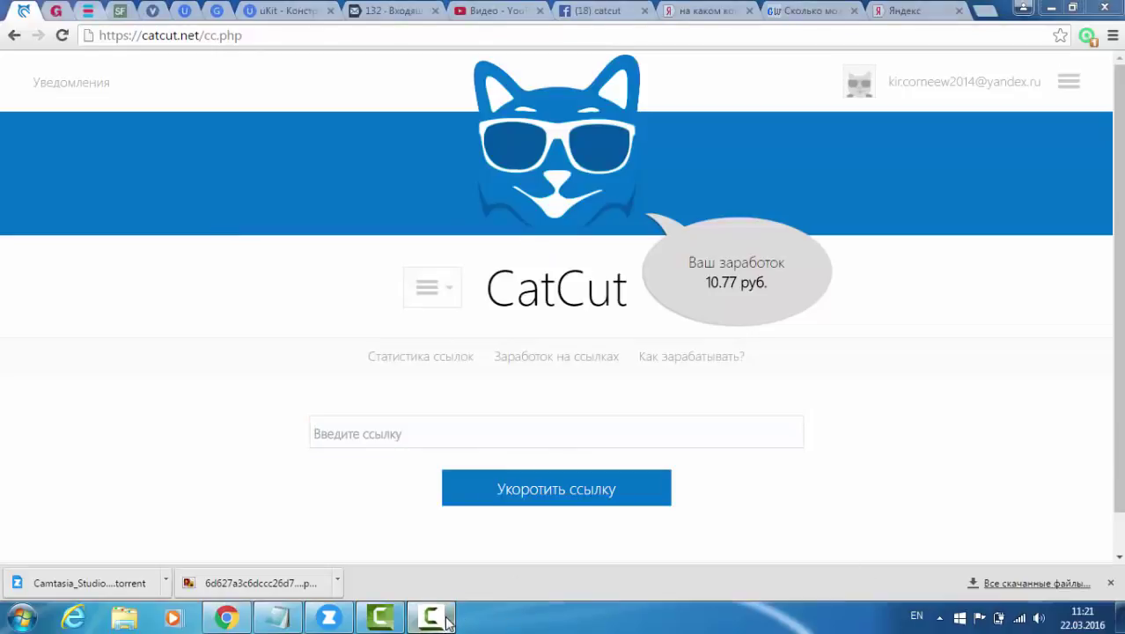
left_click(1056, 547)
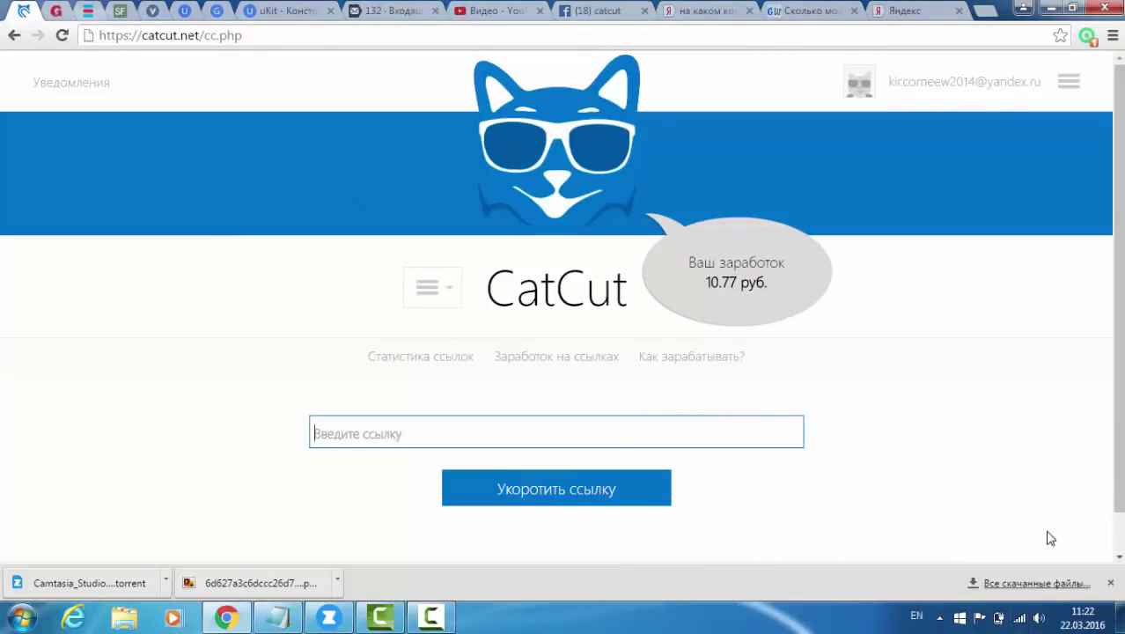
key("ctrl+v")
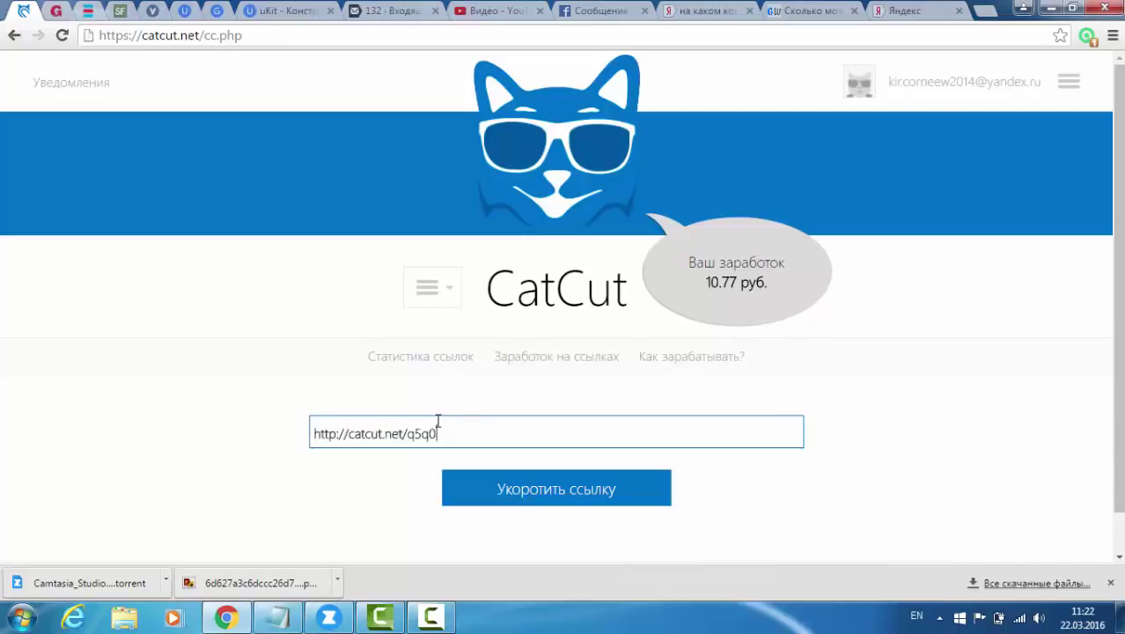
left_click(465, 484)
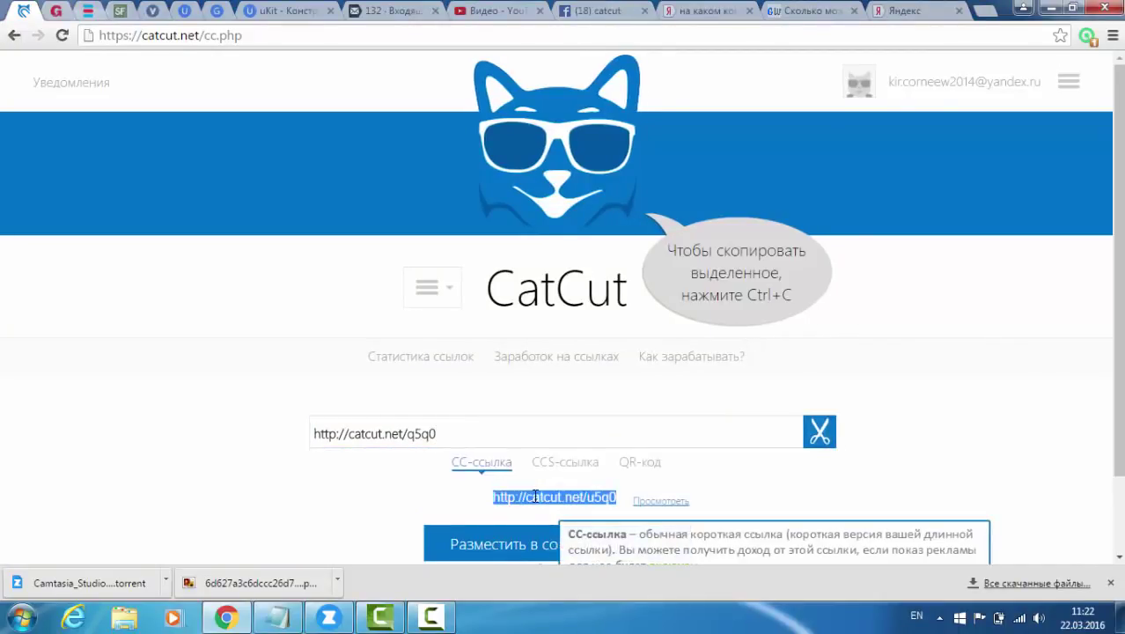
key("ctrl+c")
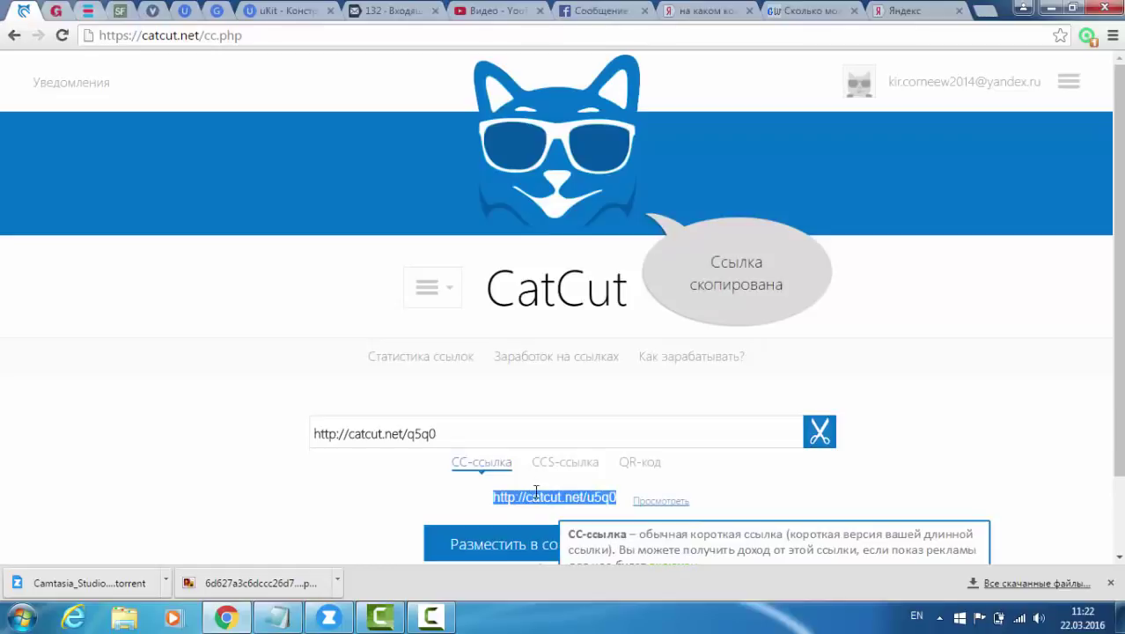
left_click(499, 288)
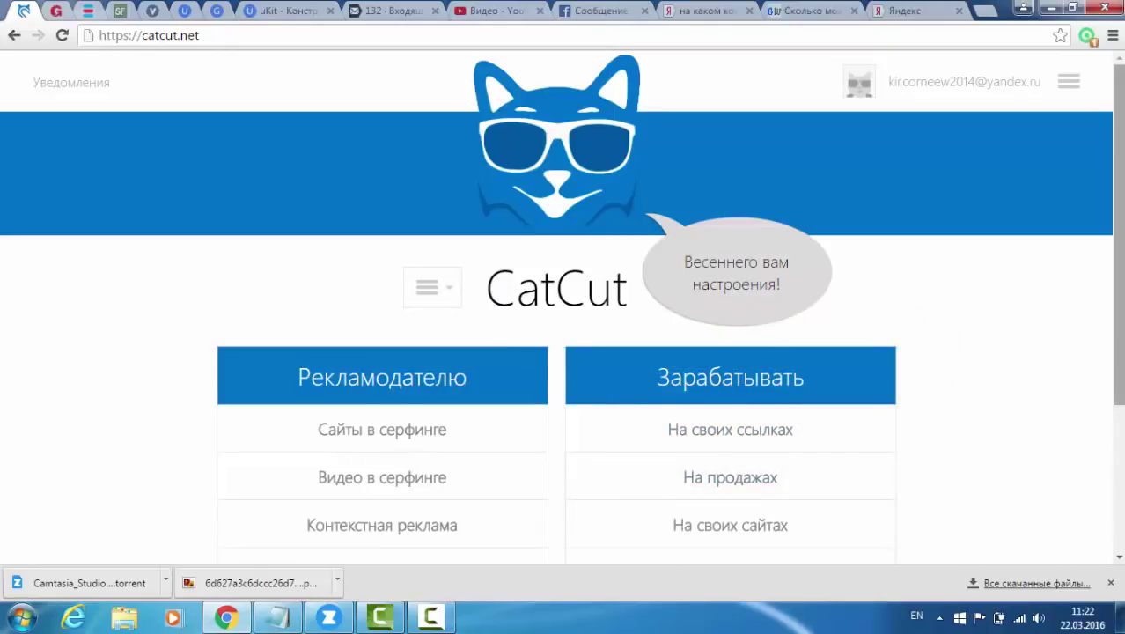
Step: Open the На своих ссылках earnings list and move to page 2 showing p5q0, q5q0 and u5q0
left_click_drag(1120, 171, 1120, 283)
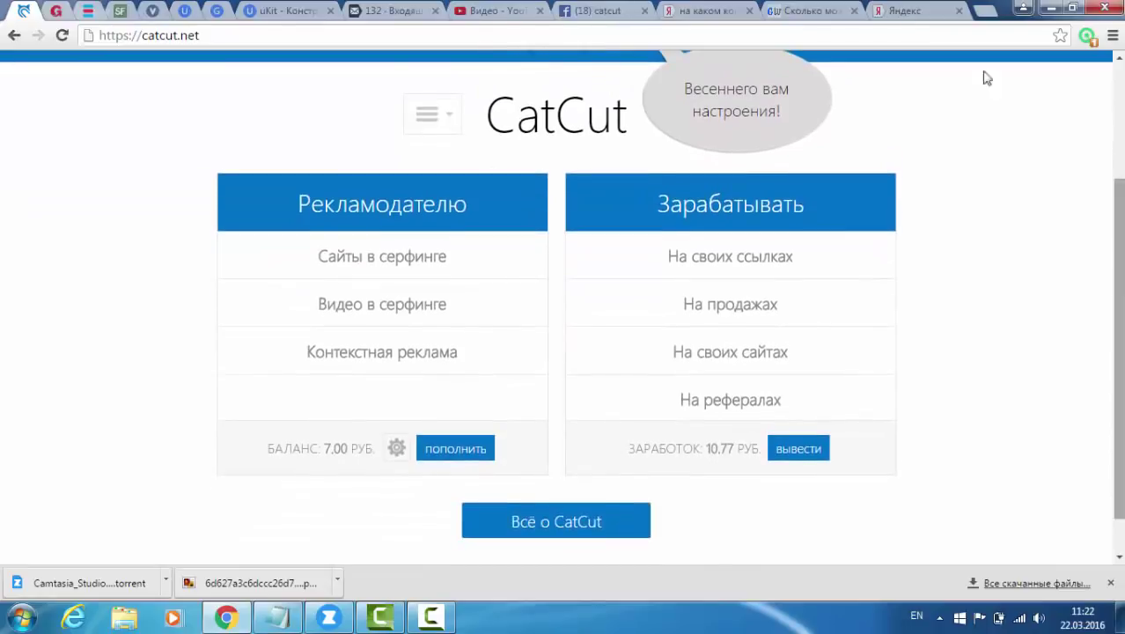
left_click(703, 263)
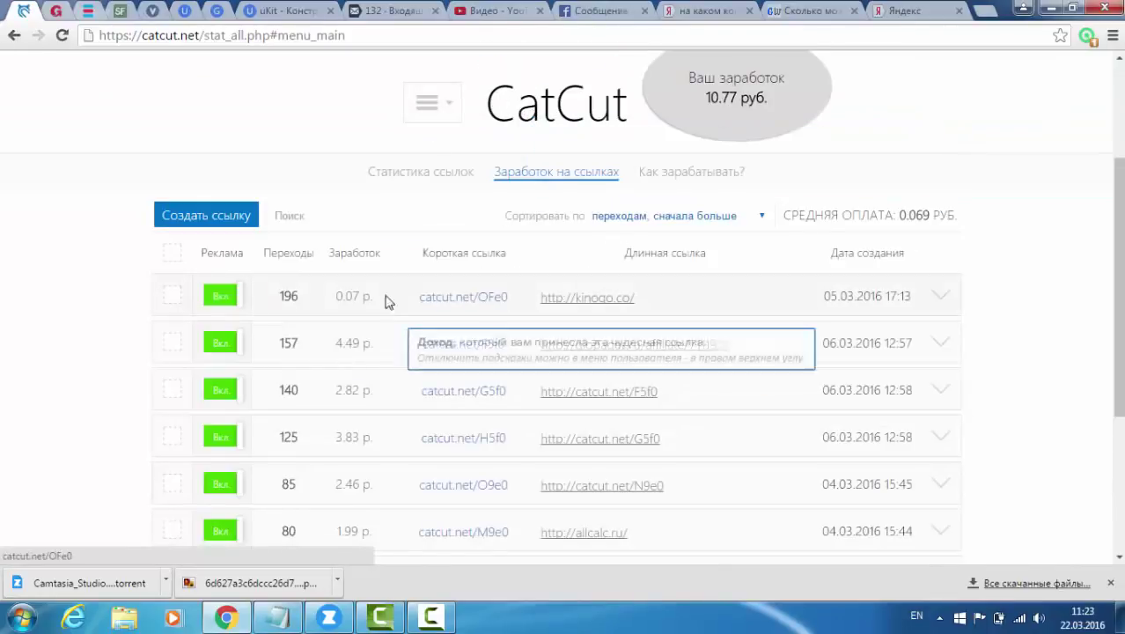
left_click_drag(1120, 308, 1120, 513)
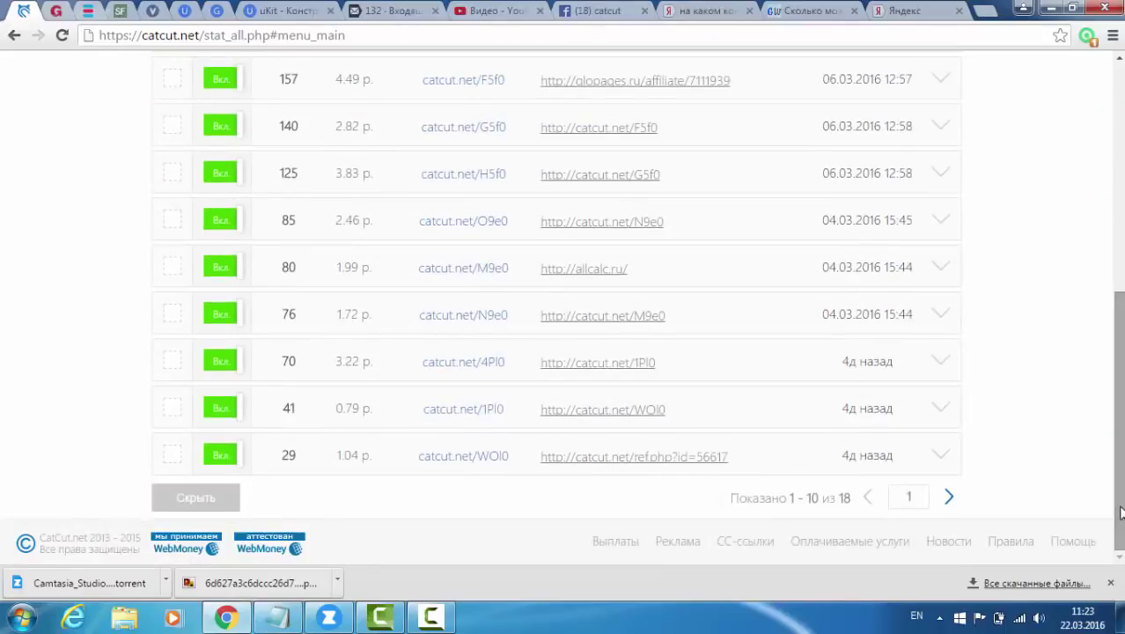
left_click(947, 500)
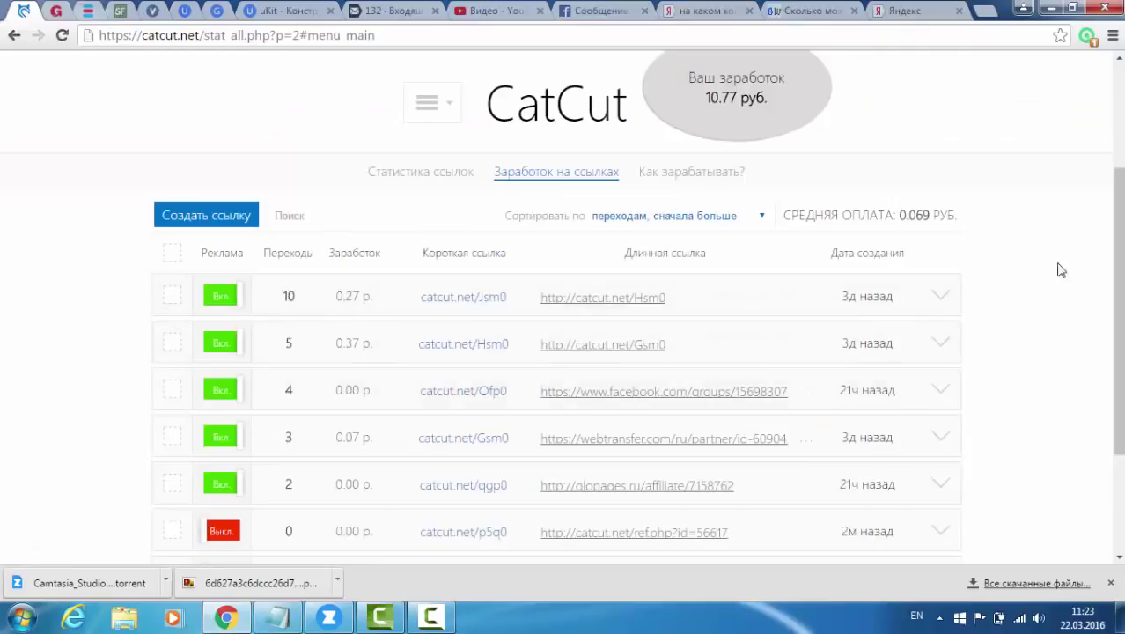
left_click_drag(1113, 248, 1114, 343)
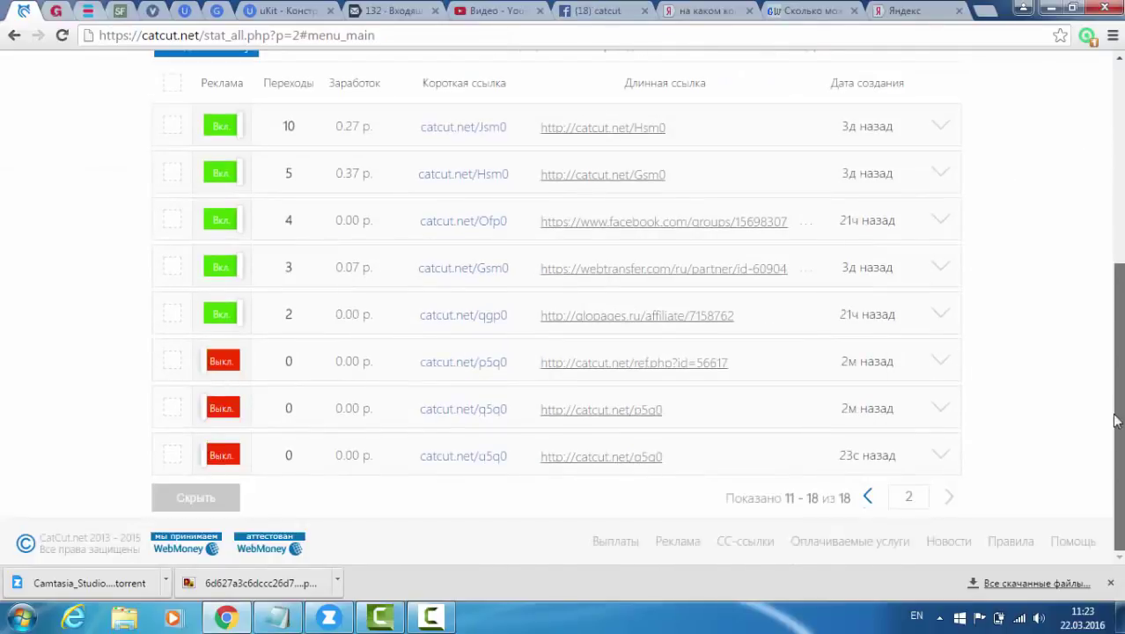
Step: Toggle the ad setting on p5q0, q5q0 and u5q0 and tick all three for hiding
left_click(224, 362)
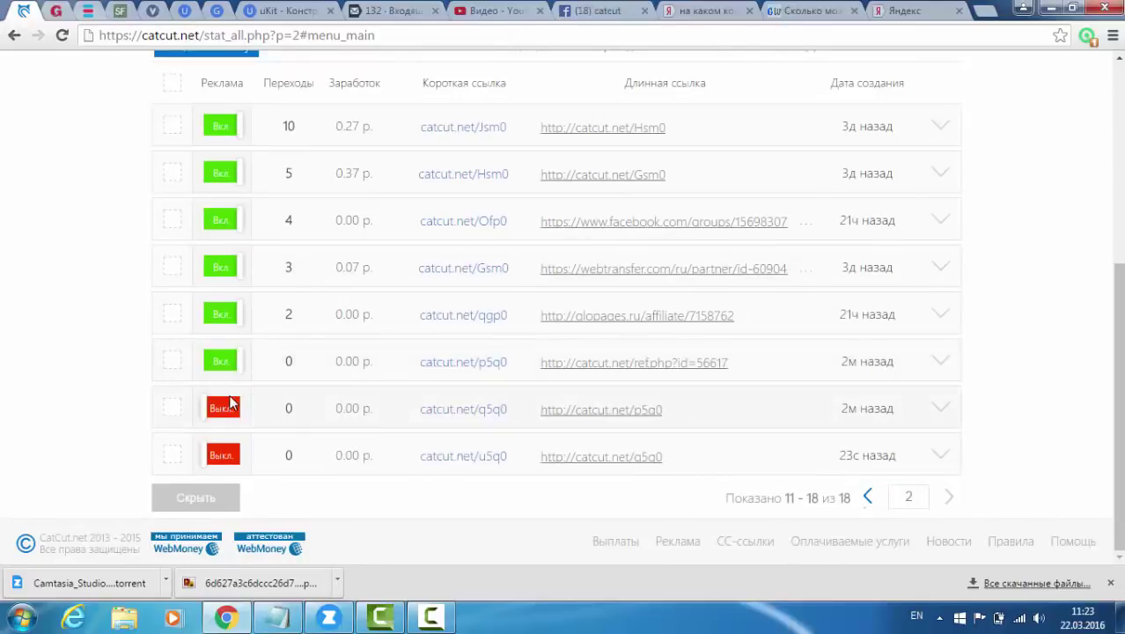
left_click(225, 410)
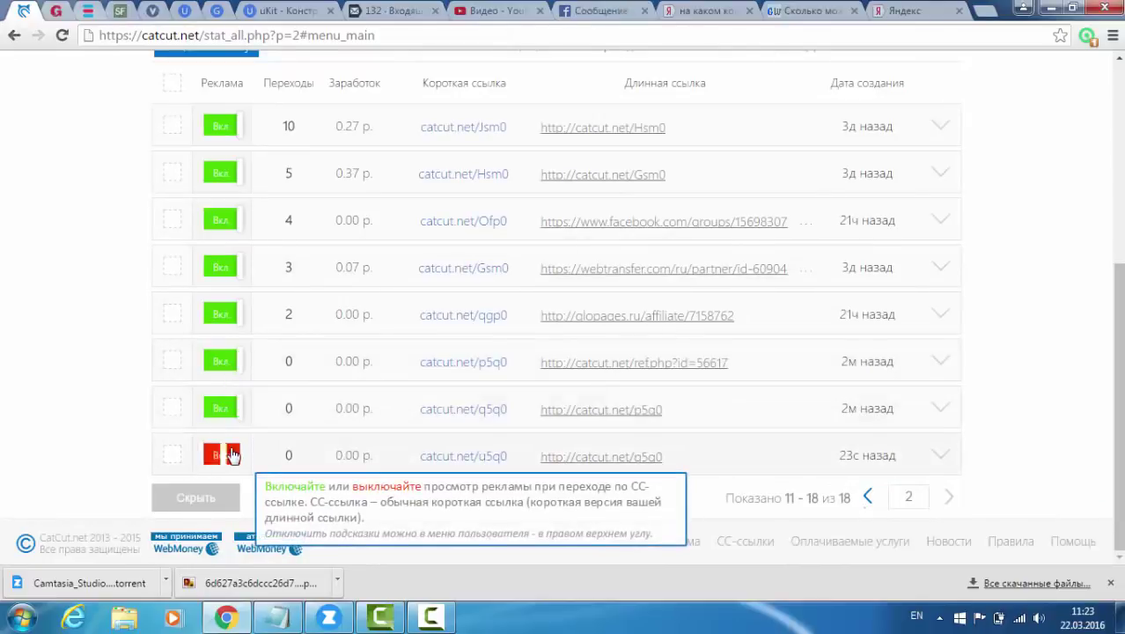
left_click(227, 453)
left_click(176, 361)
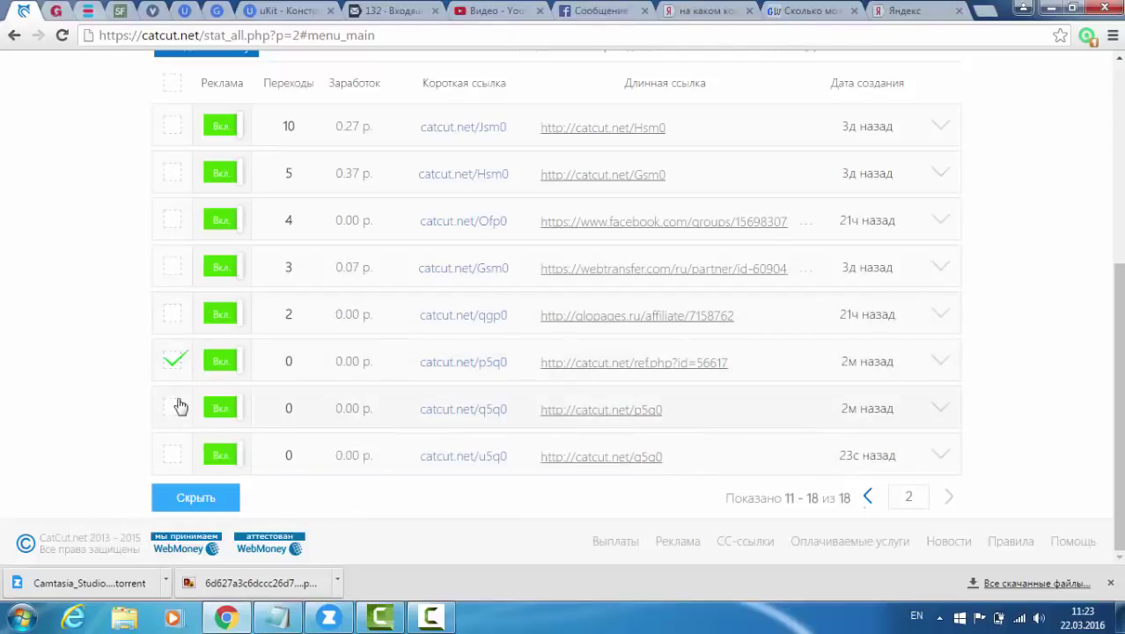
left_click(176, 409)
left_click(174, 453)
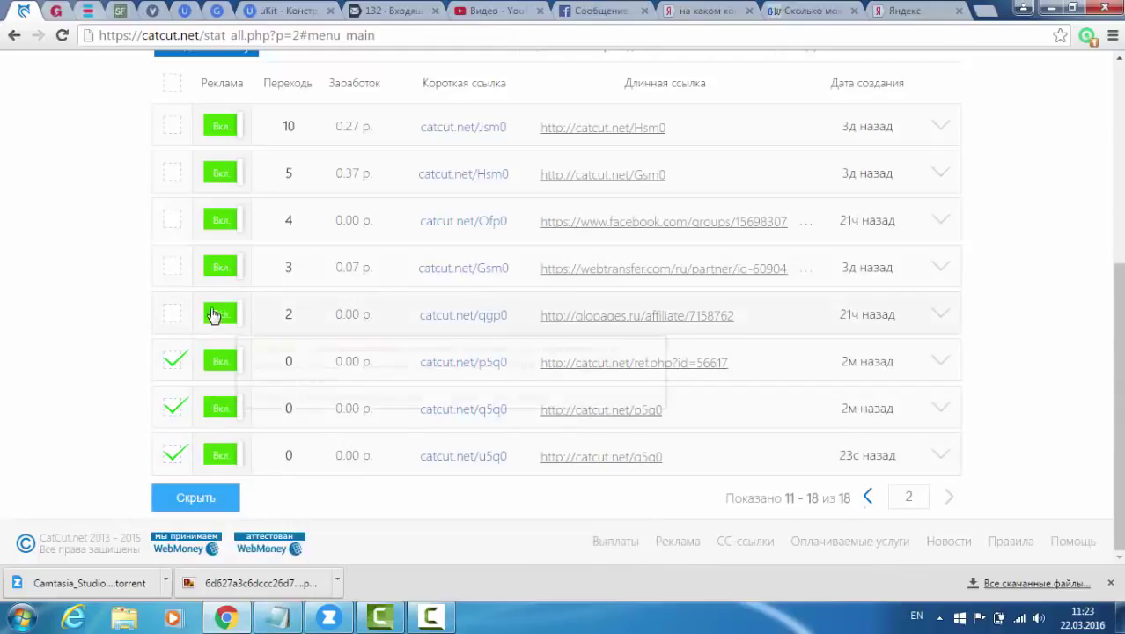
Step: Switch ads to Выкл. on p5q0, q5q0 and u5q0, then hide the three links permanently
left_click(220, 361)
left_click(219, 408)
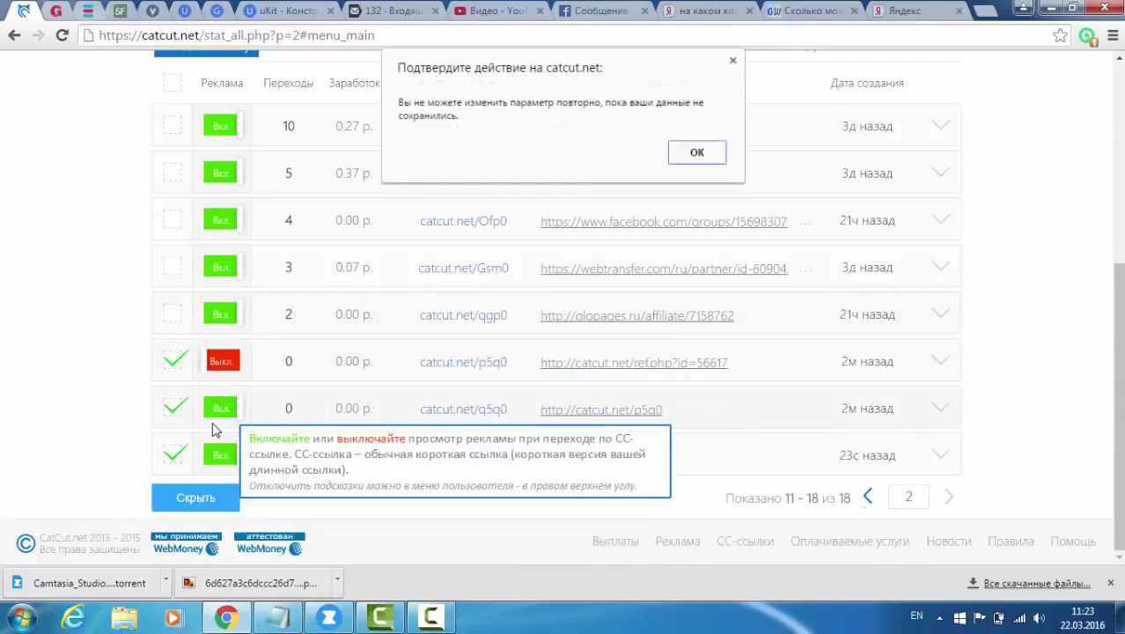
left_click(696, 150)
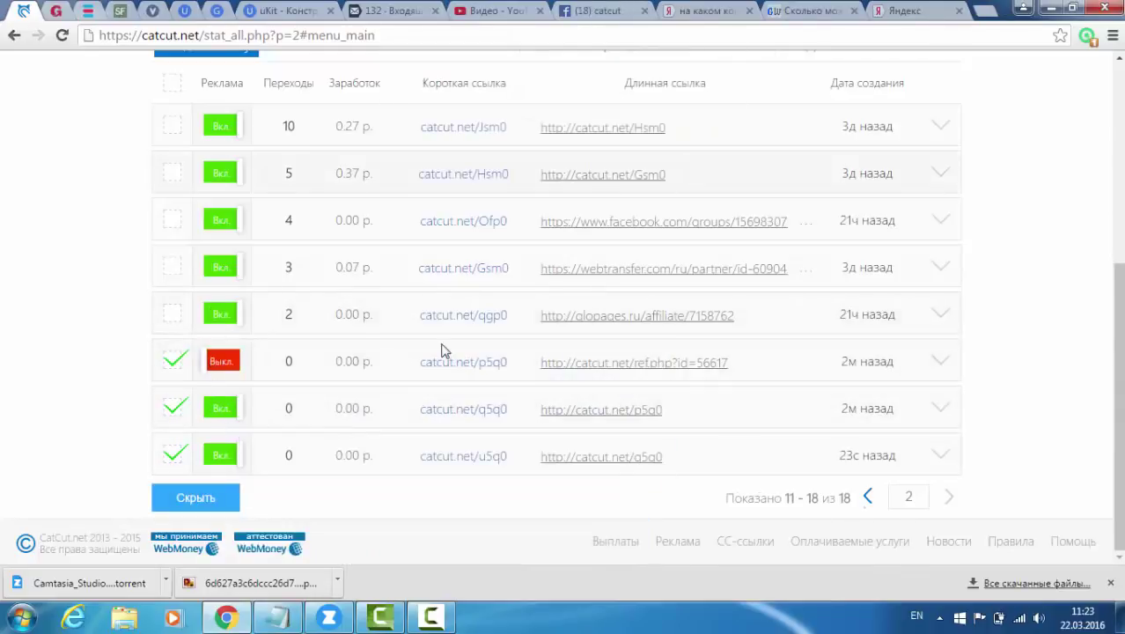
left_click(220, 407)
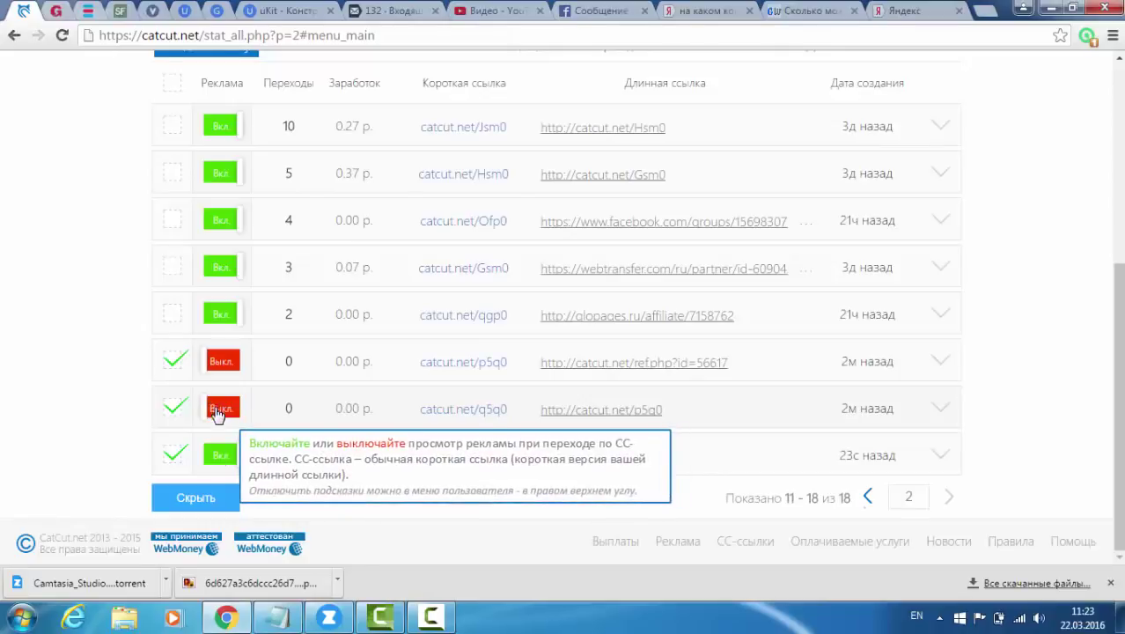
left_click(220, 454)
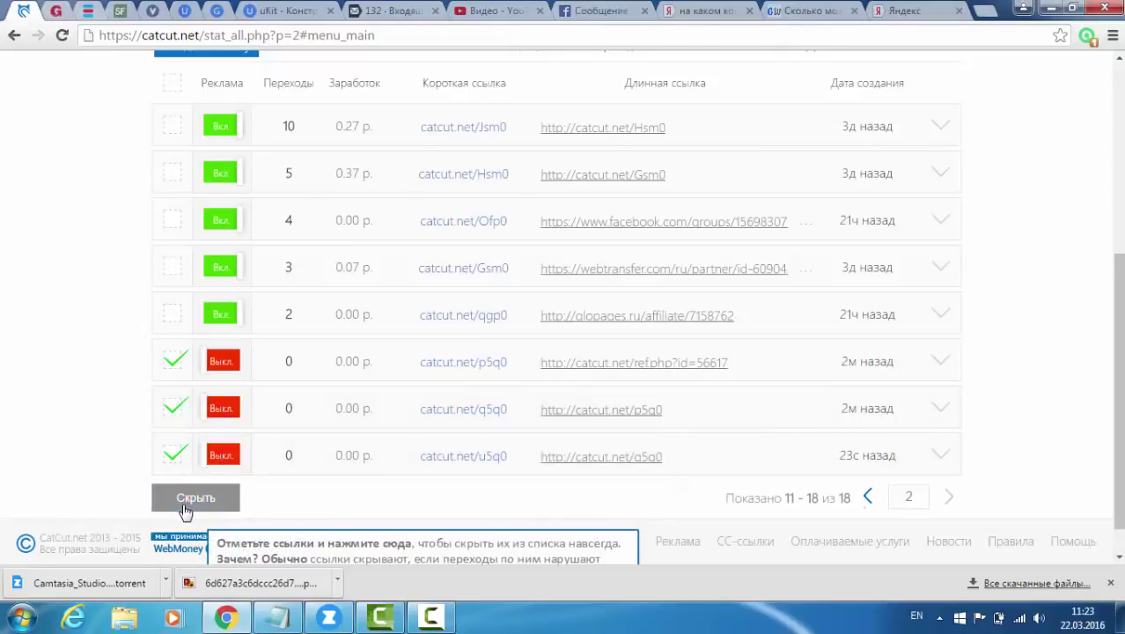
left_click(186, 500)
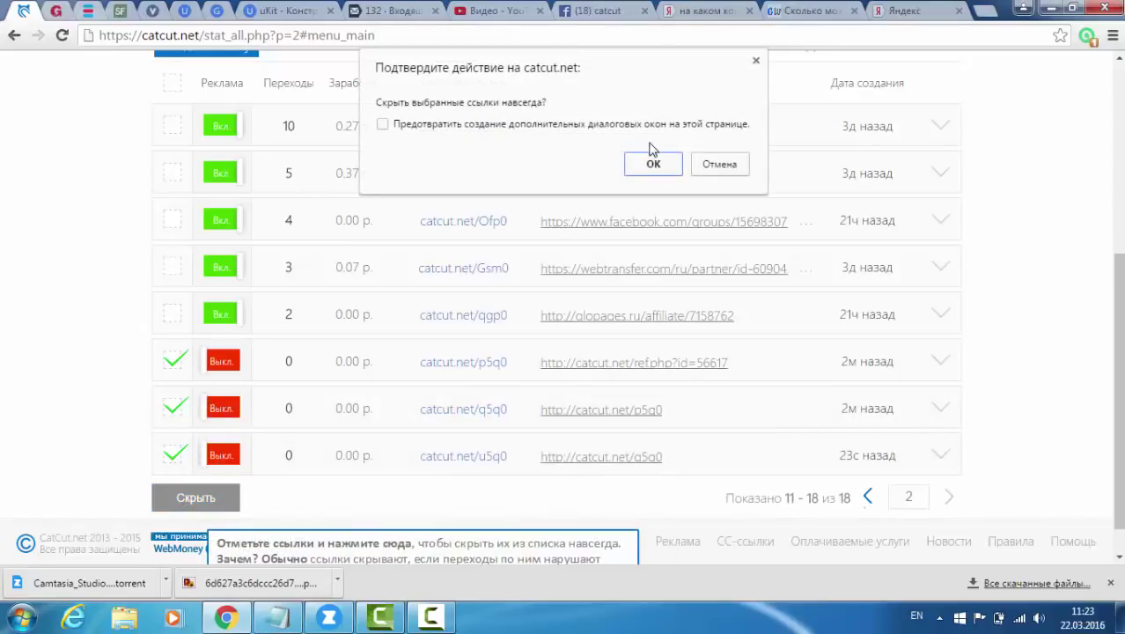
left_click(652, 161)
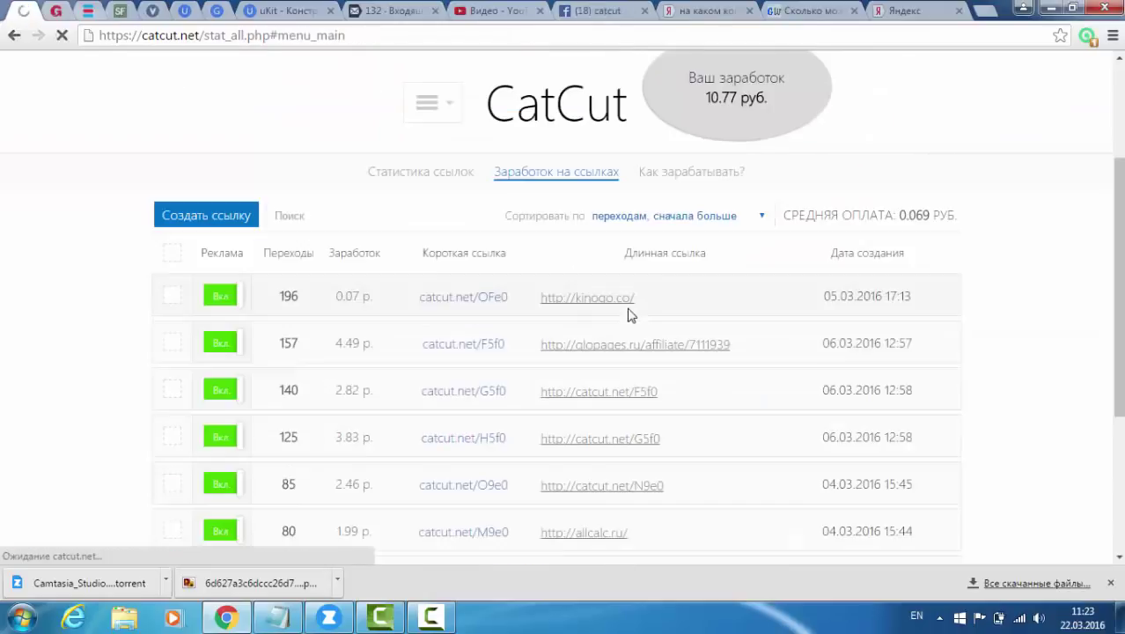
scroll(1121, 264, "down", 3)
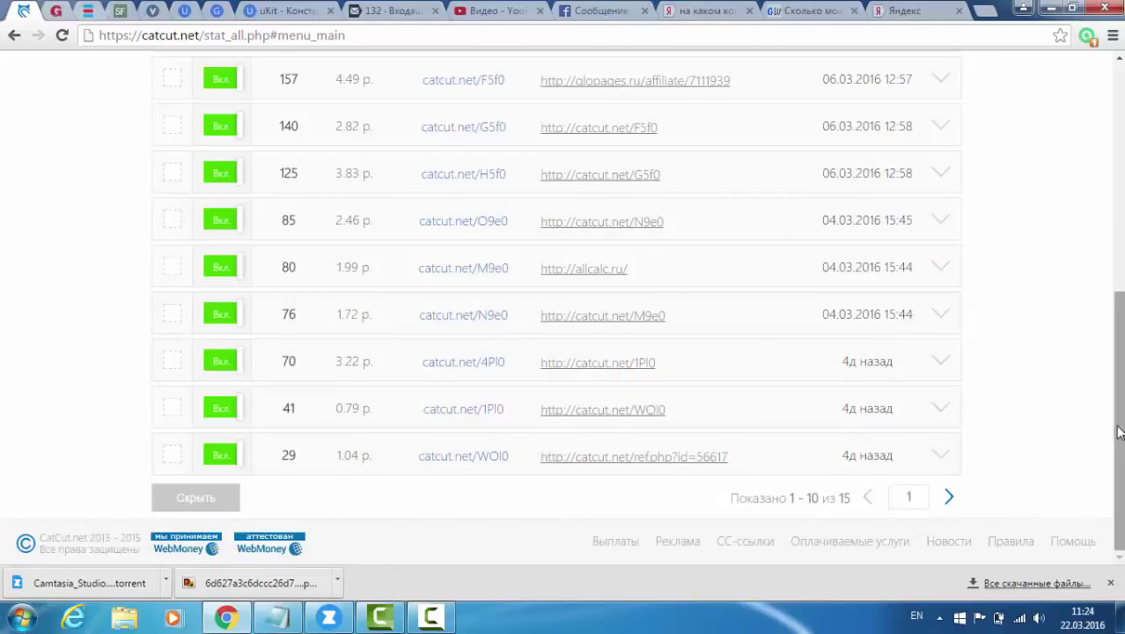
scroll(1117, 436, "up", 4)
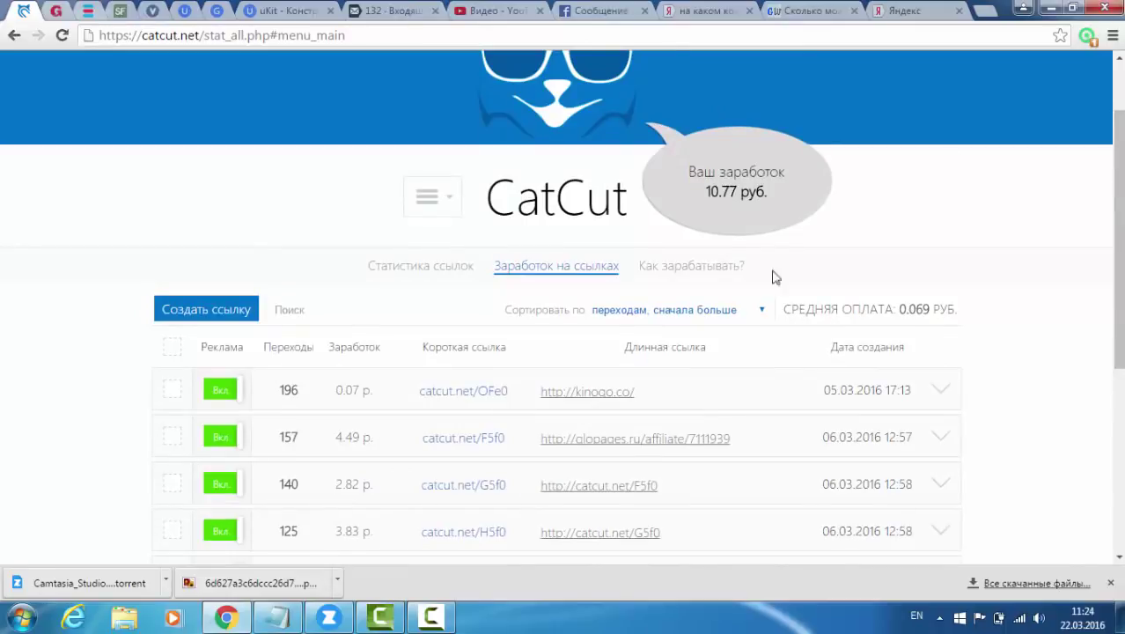
Step: Withdraw 1 ruble instead of 10,74 to Yandex.Money, then switch to the Входящие mail tab
mouse_move(593, 308)
left_click(546, 200)
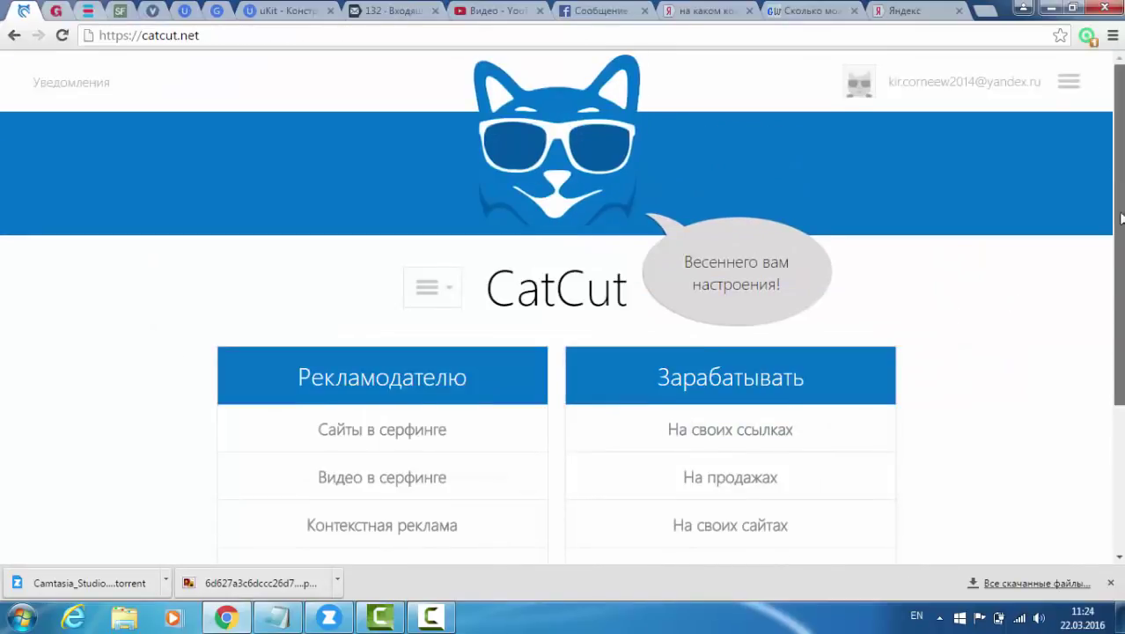
scroll(1030, 308, "down", 2)
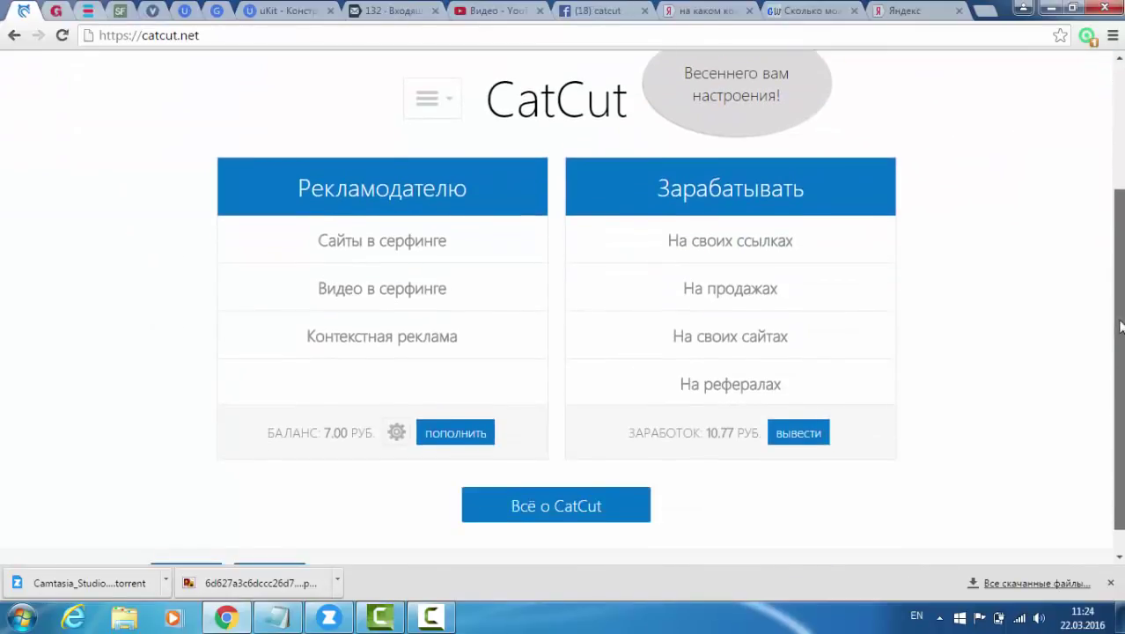
left_click(816, 432)
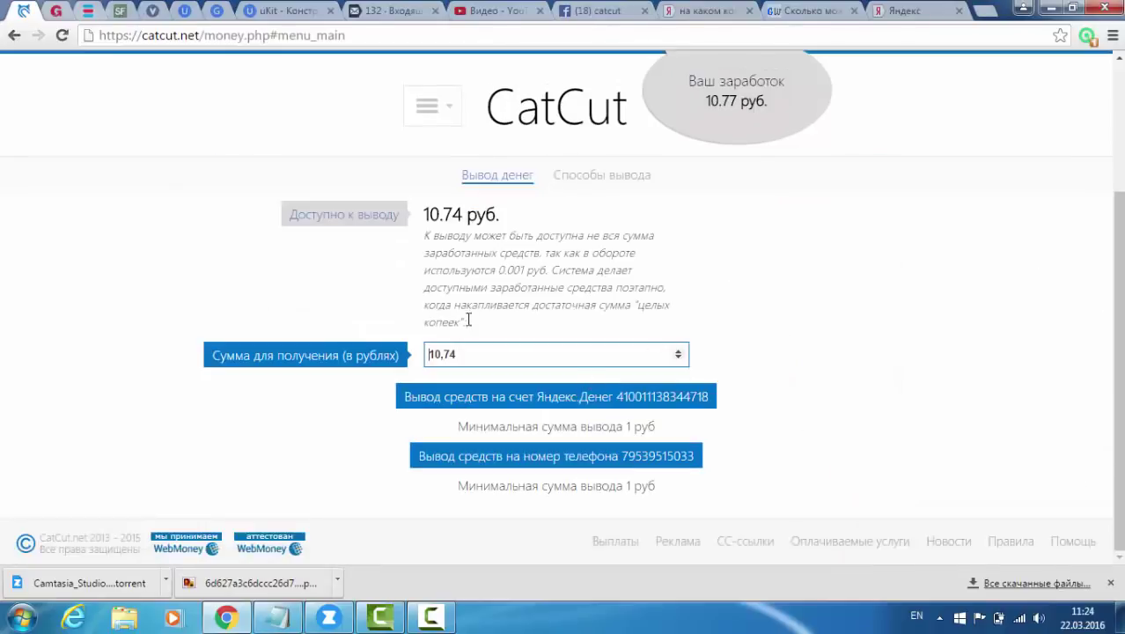
double_click(474, 350)
type("1")
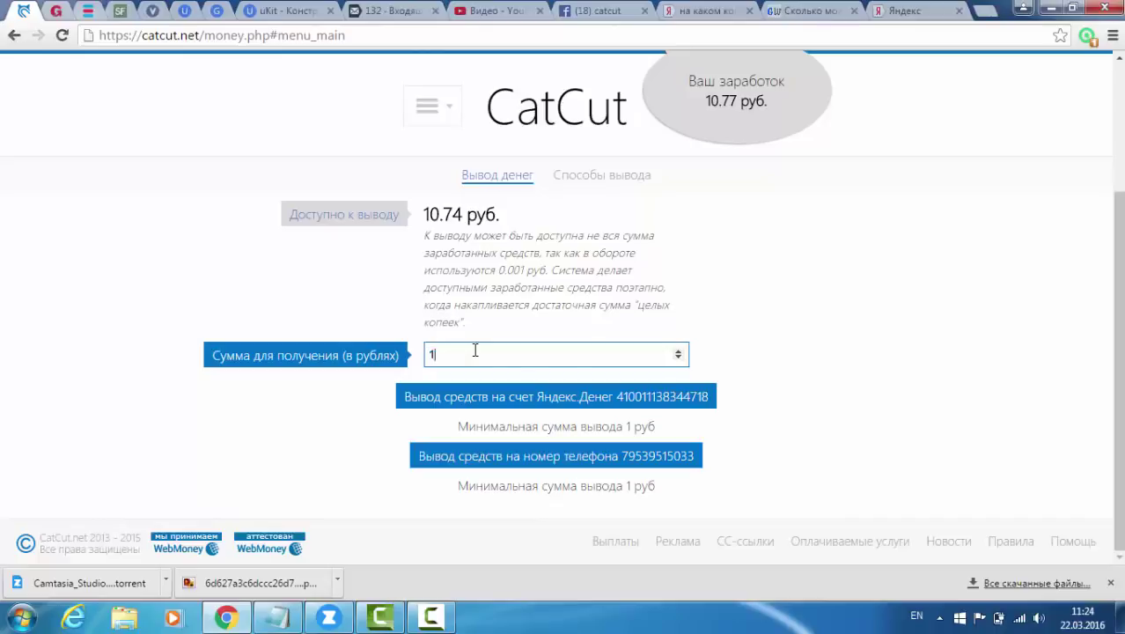
left_click(471, 401)
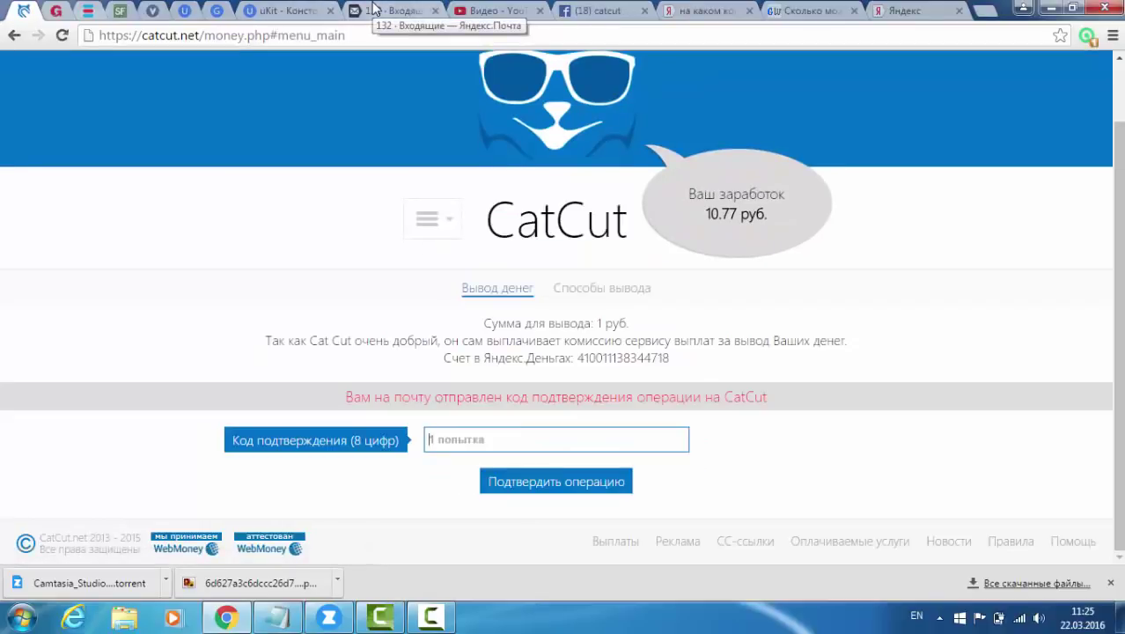
left_click(374, 9)
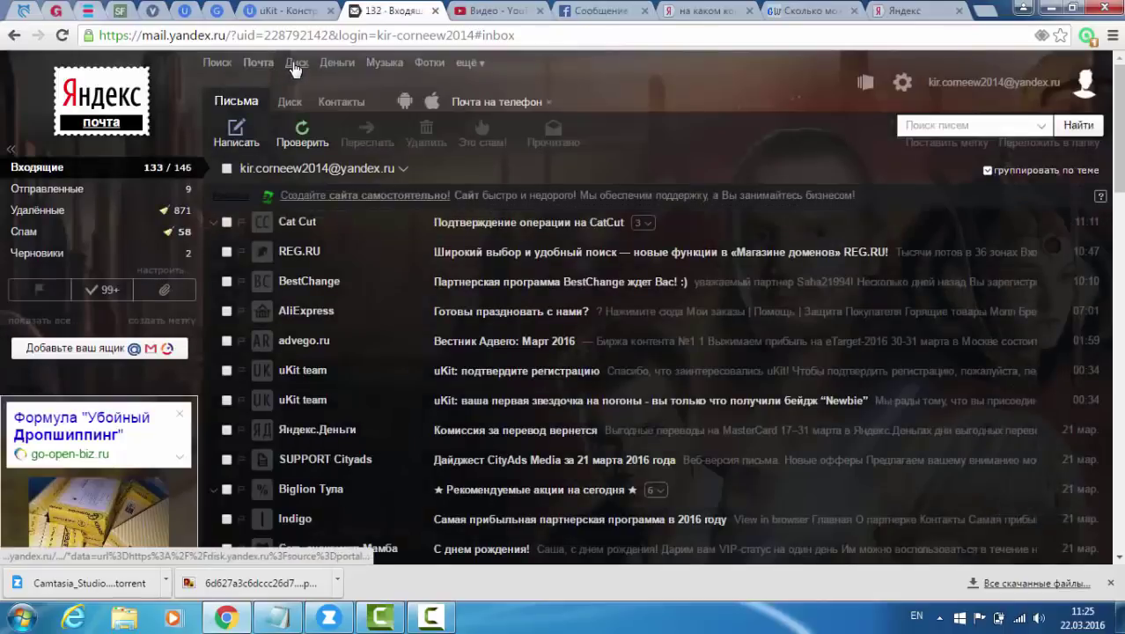
Step: Open Yandex.Disk's Files page from the mail menu, close the app promotion, and check the account menu
left_click(295, 65)
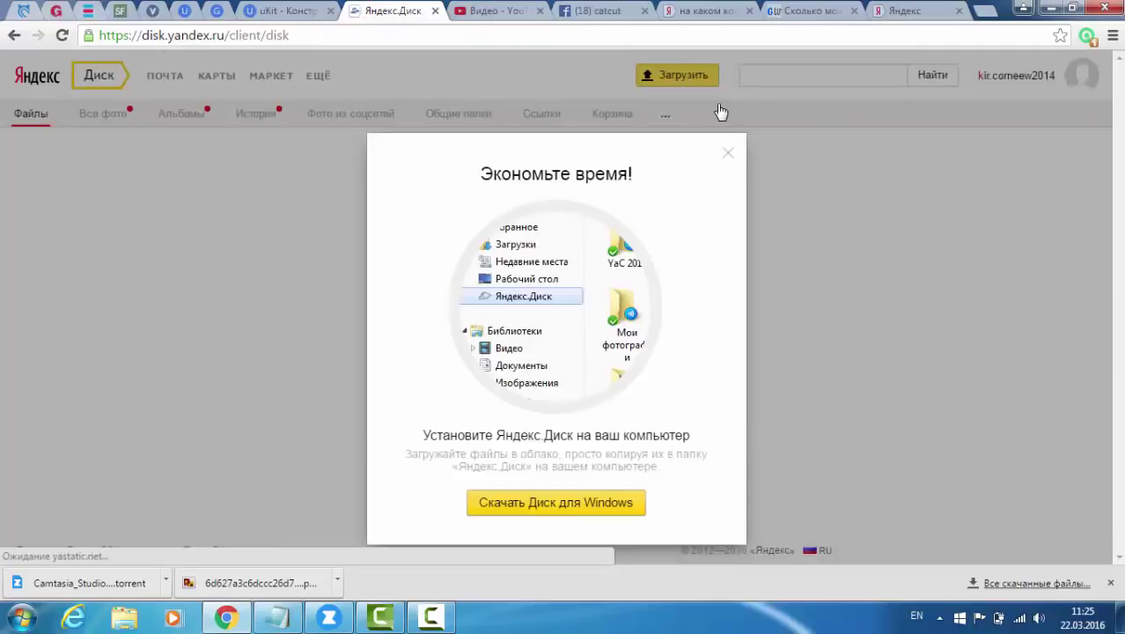
left_click(728, 157)
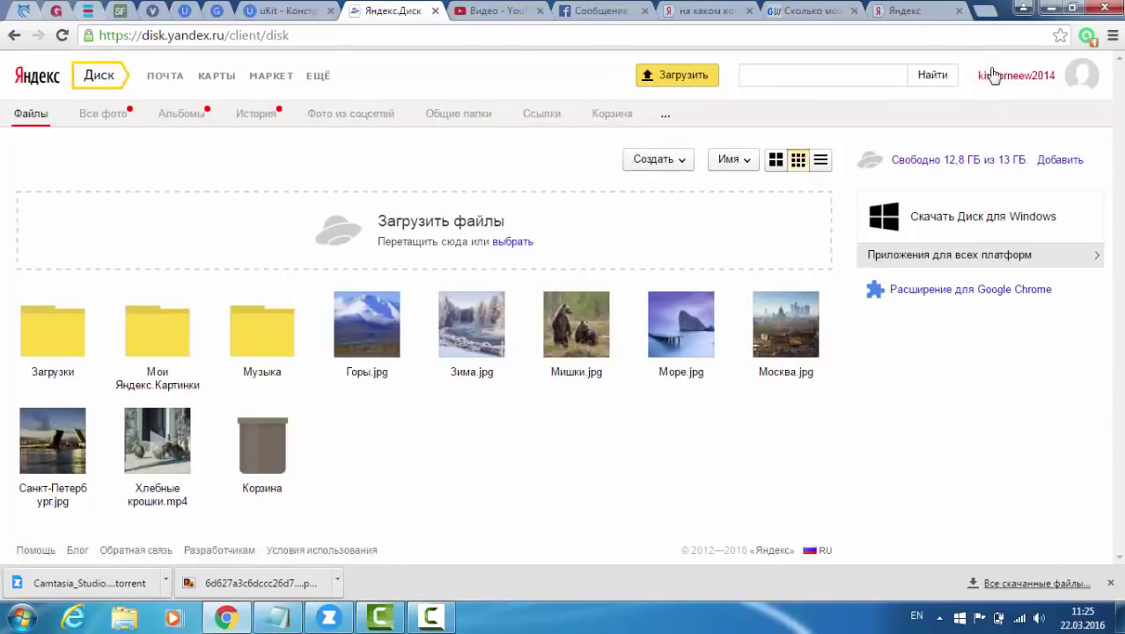
left_click(992, 70)
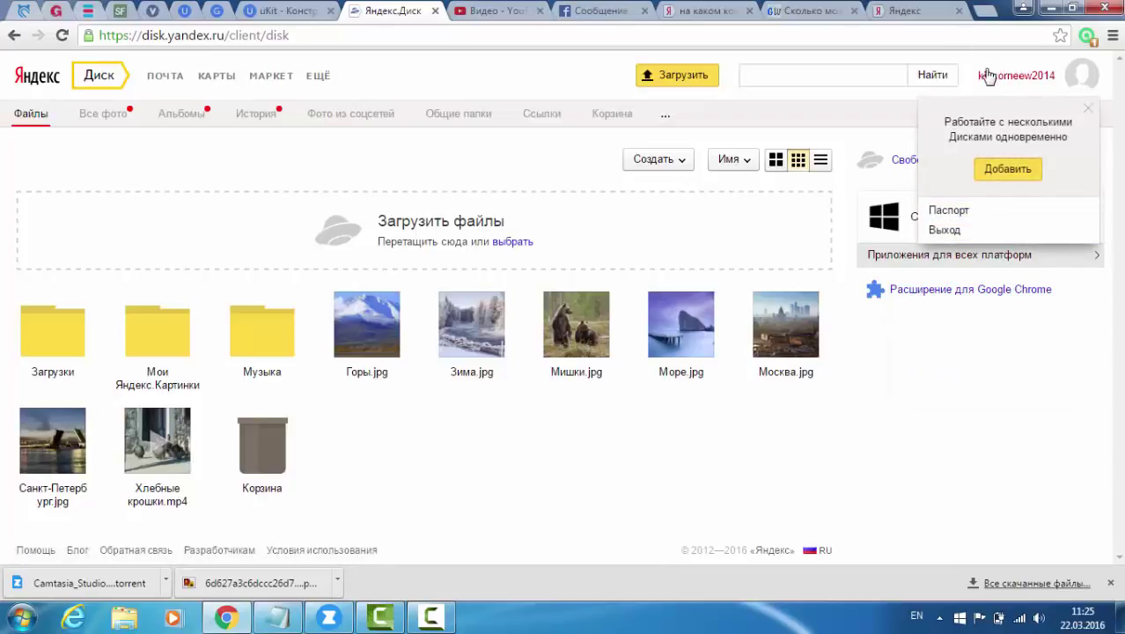
left_click(990, 81)
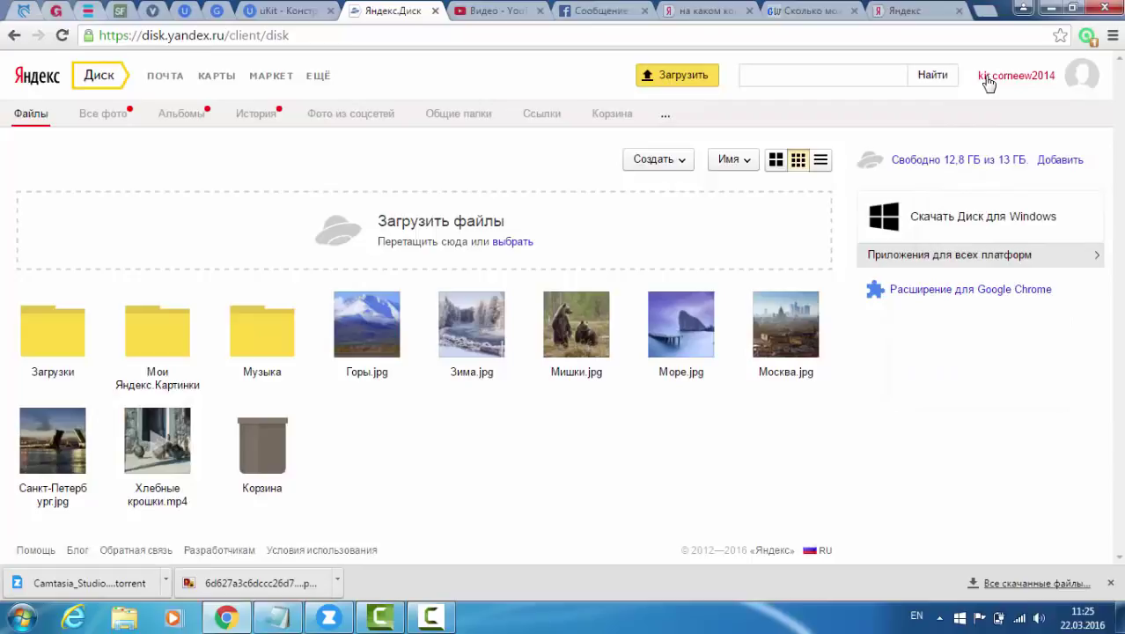
left_click(989, 81)
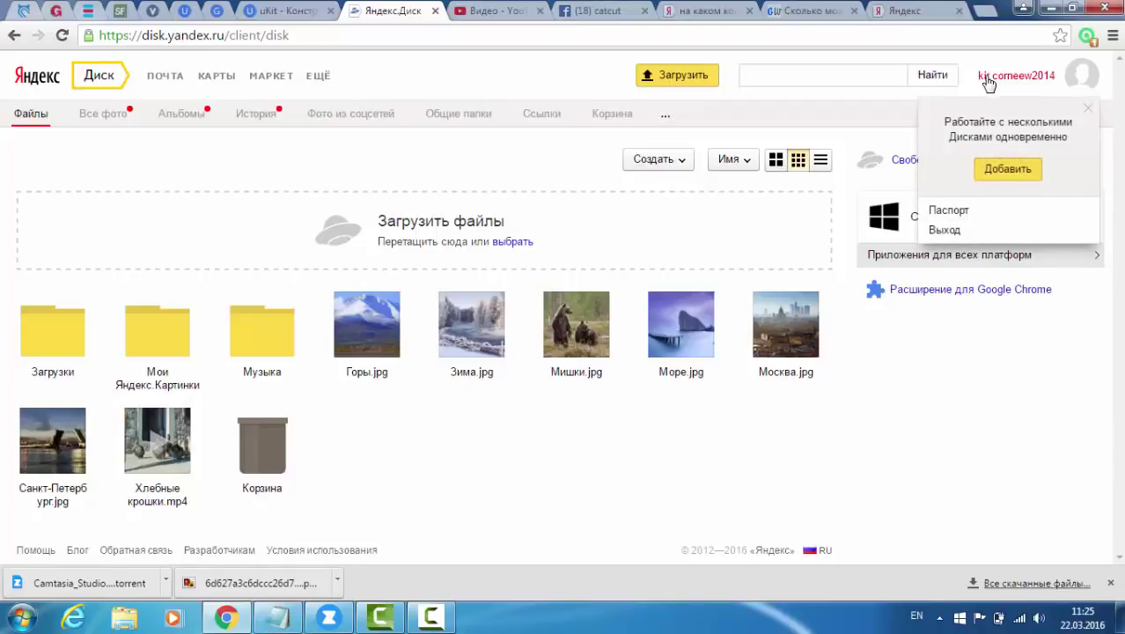
left_click(989, 81)
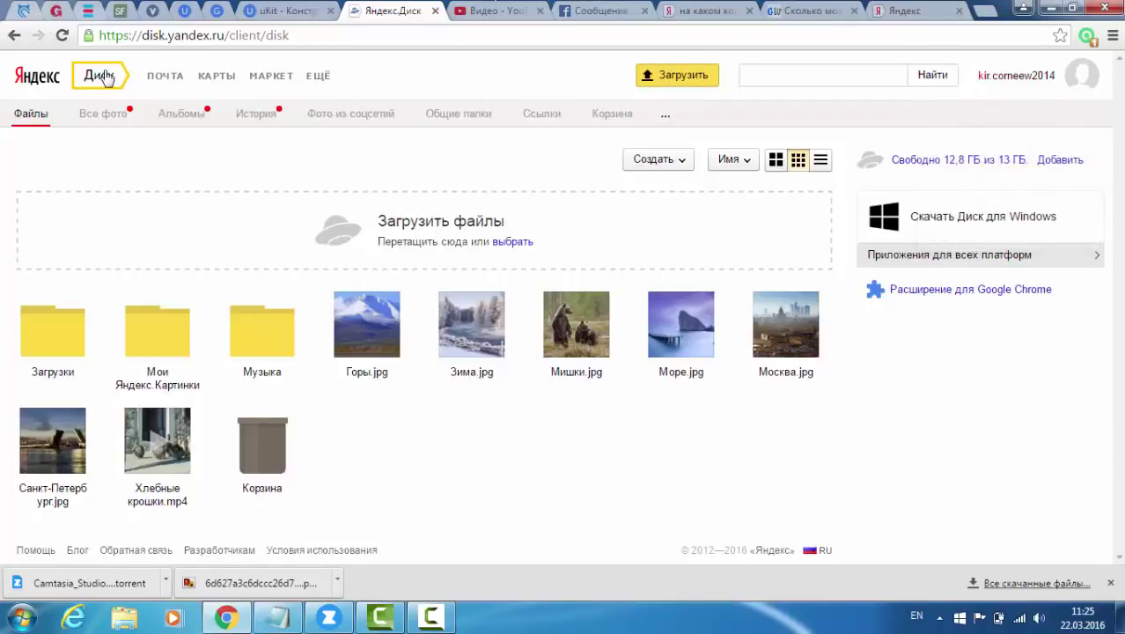
left_click(132, 39)
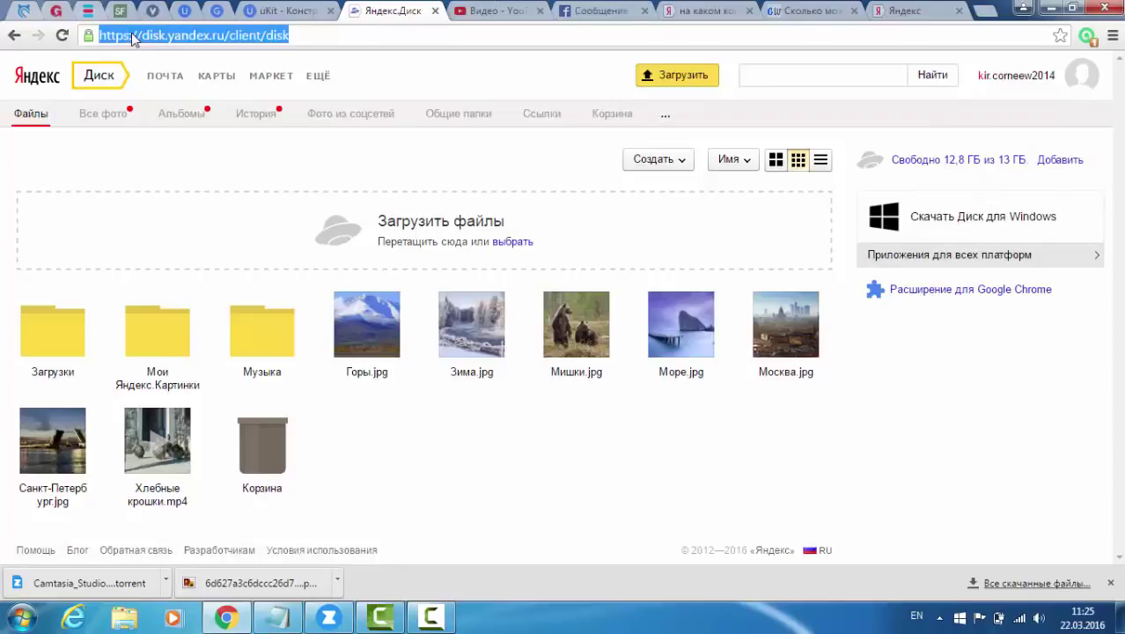
type("www.yandex.ru")
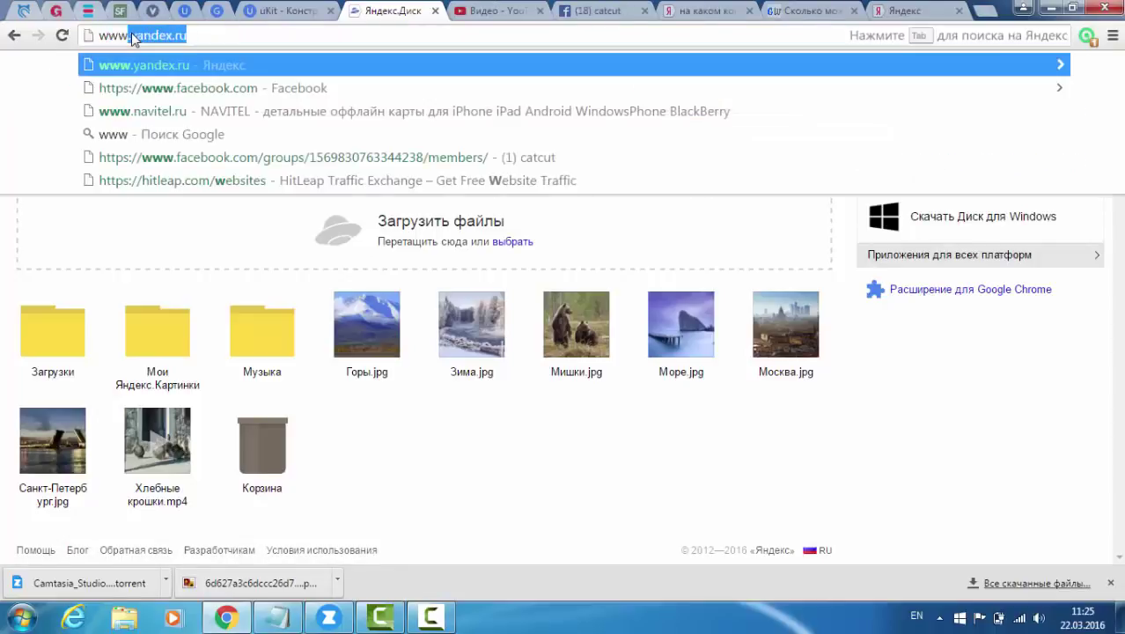
key("Return")
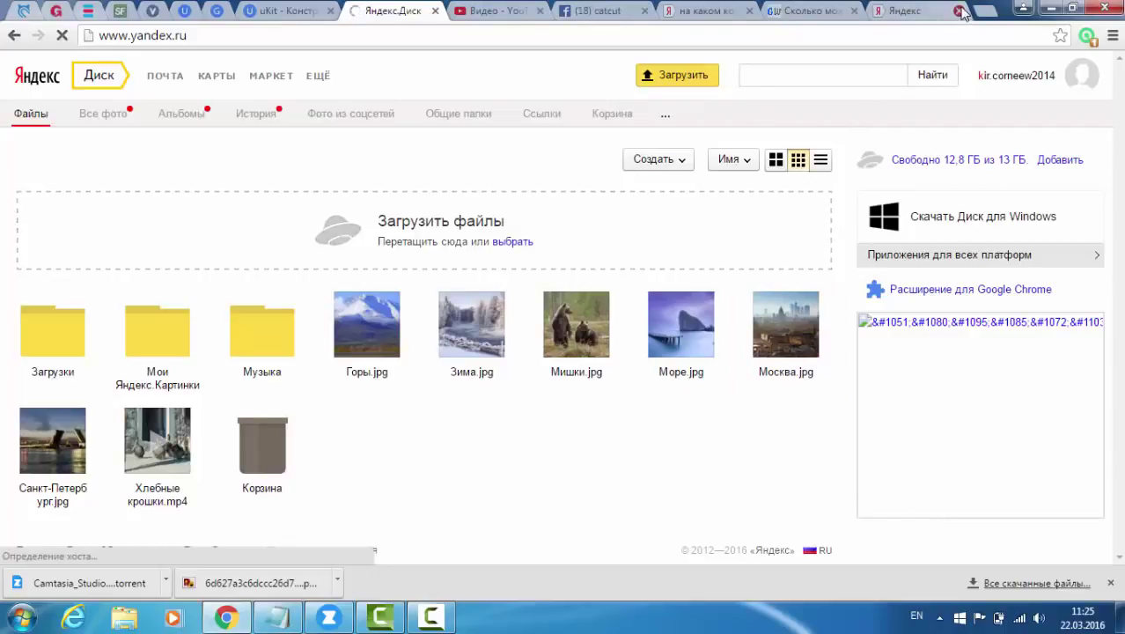
middle_click(870, 9)
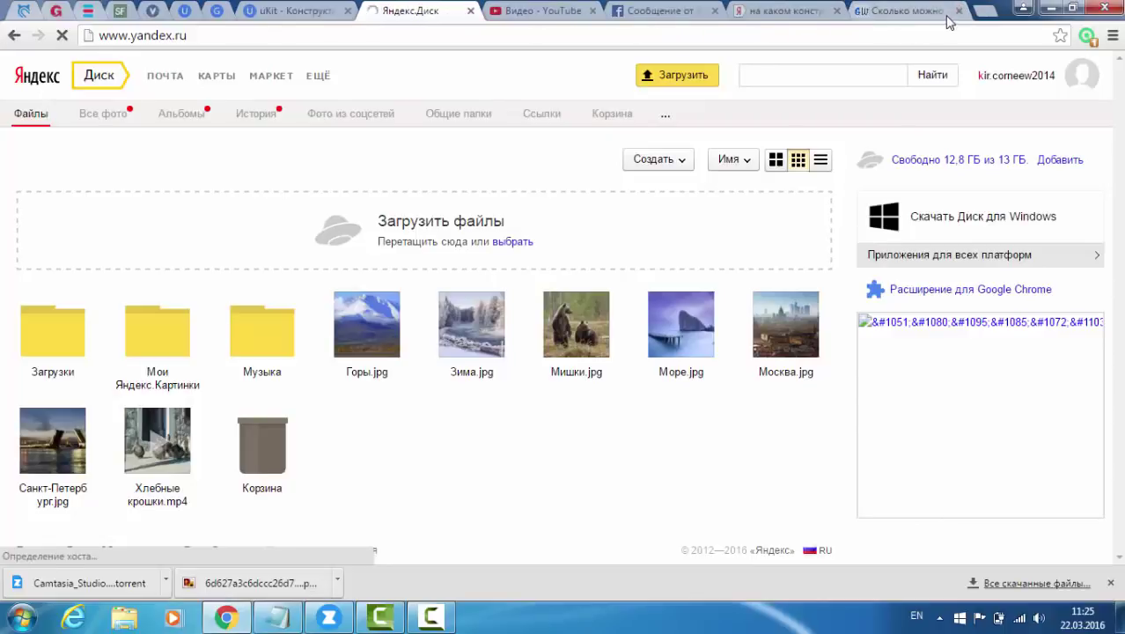
left_click(958, 11)
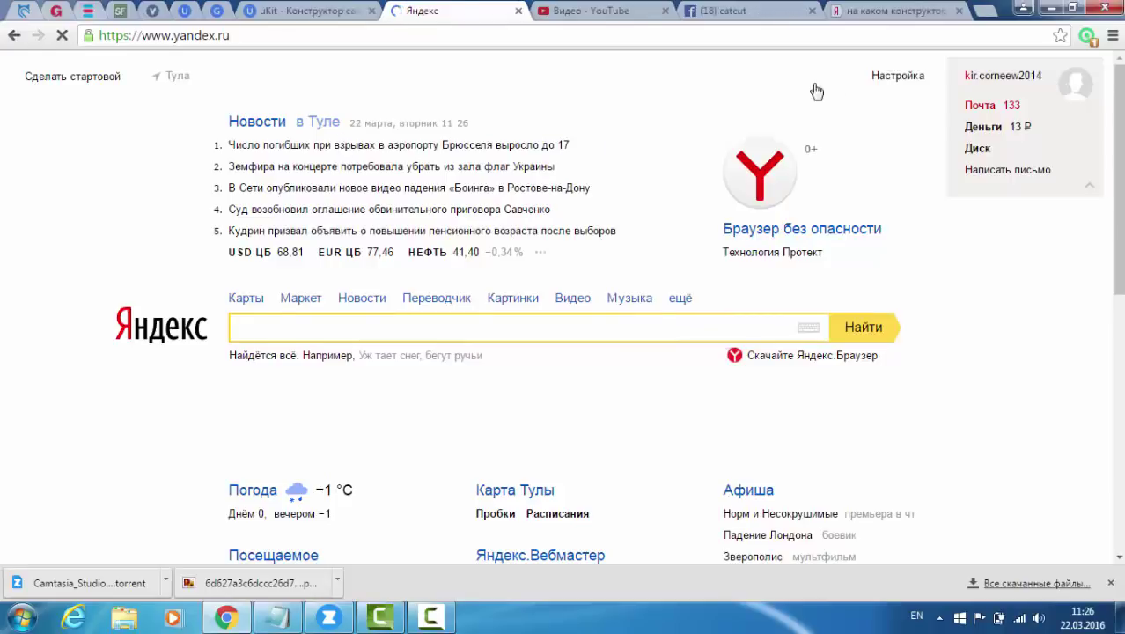
left_click(979, 105)
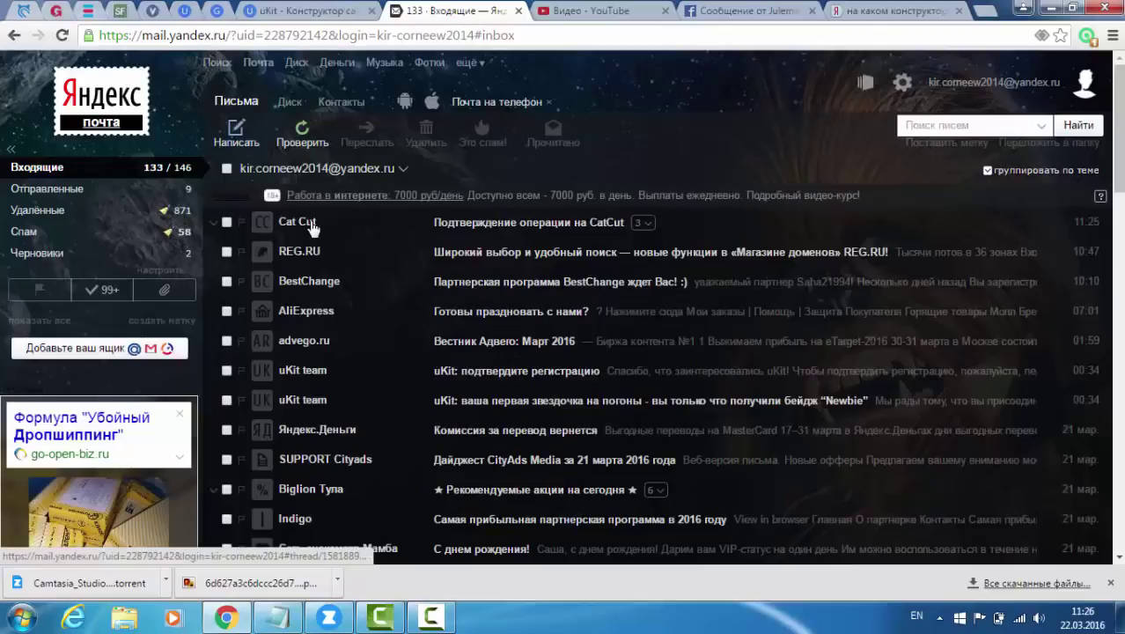
Step: Open the 11:25 CatCut confirmation email, select its code, and return to the CatCut tab
left_click(309, 227)
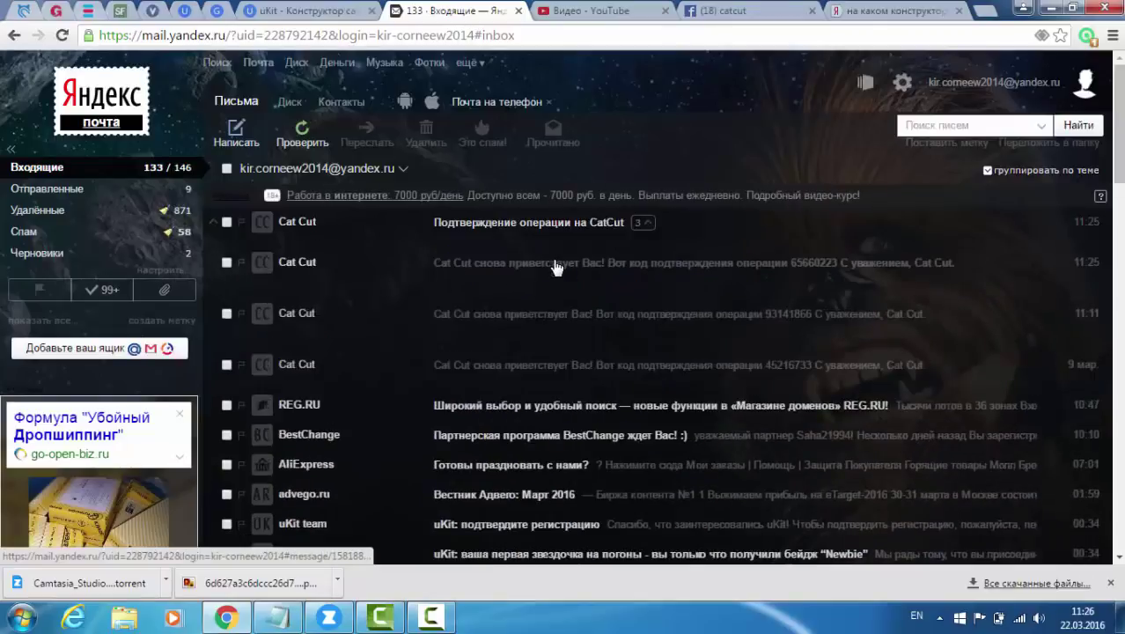
left_click(556, 266)
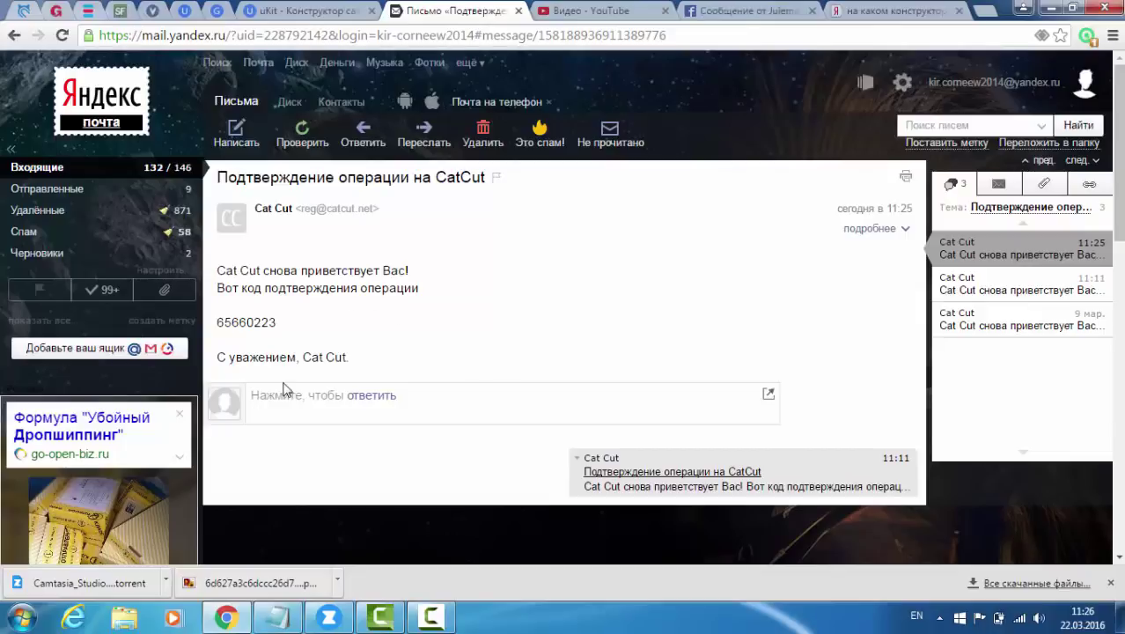
double_click(254, 325)
key("ctrl+c")
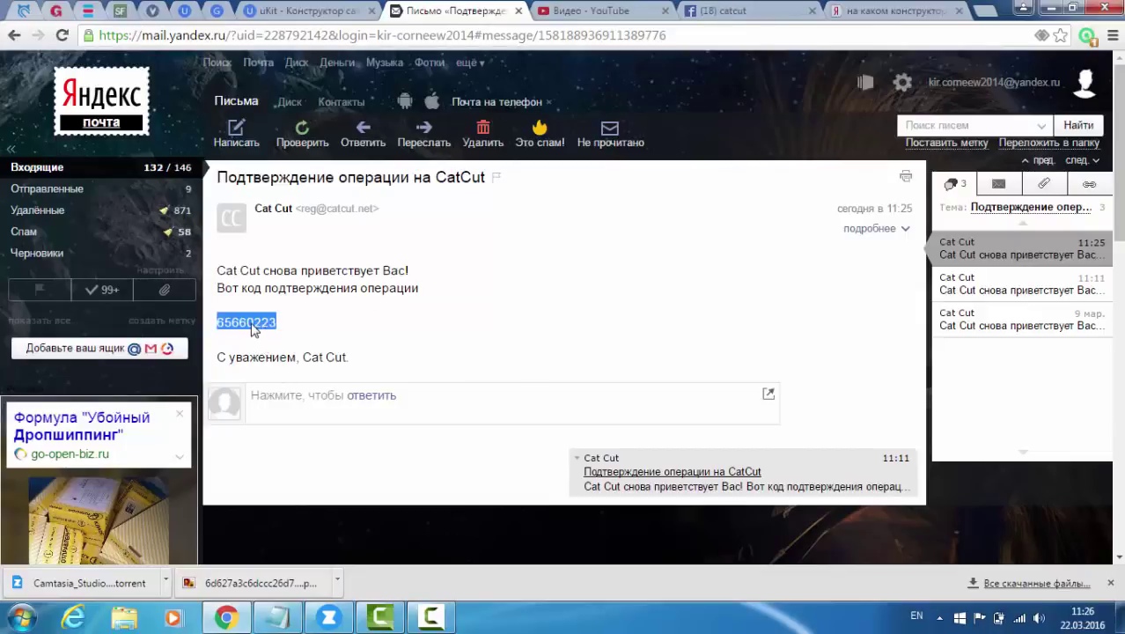
left_click(22, 10)
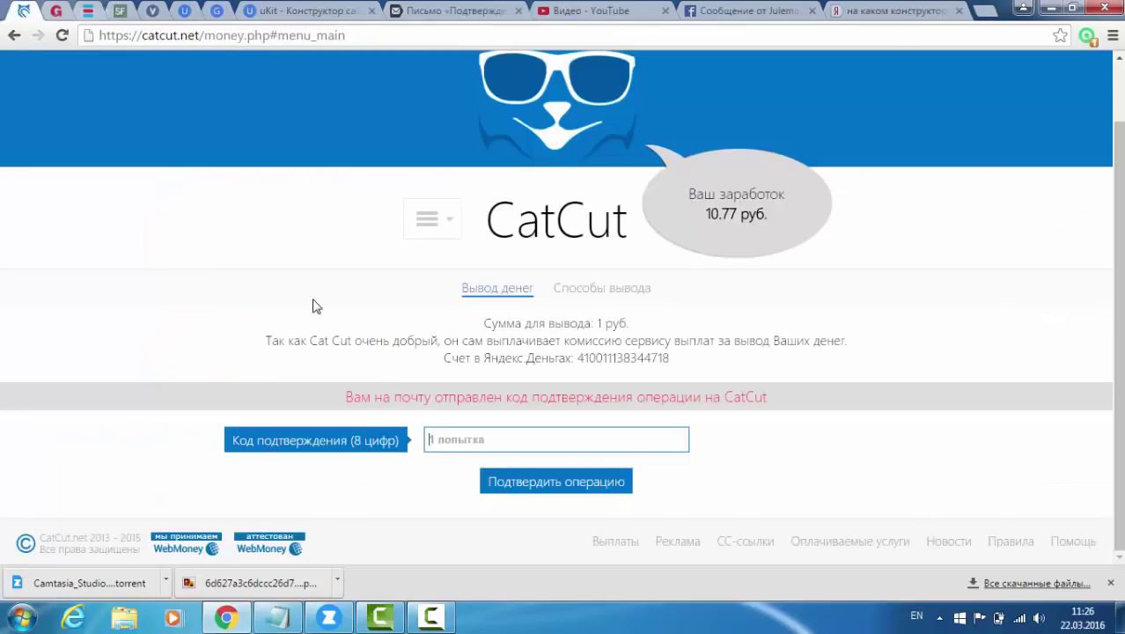
Step: Paste the emailed code, confirm the 1 руб. withdrawal, dismiss the success message, and return to mail
key("ctrl+v")
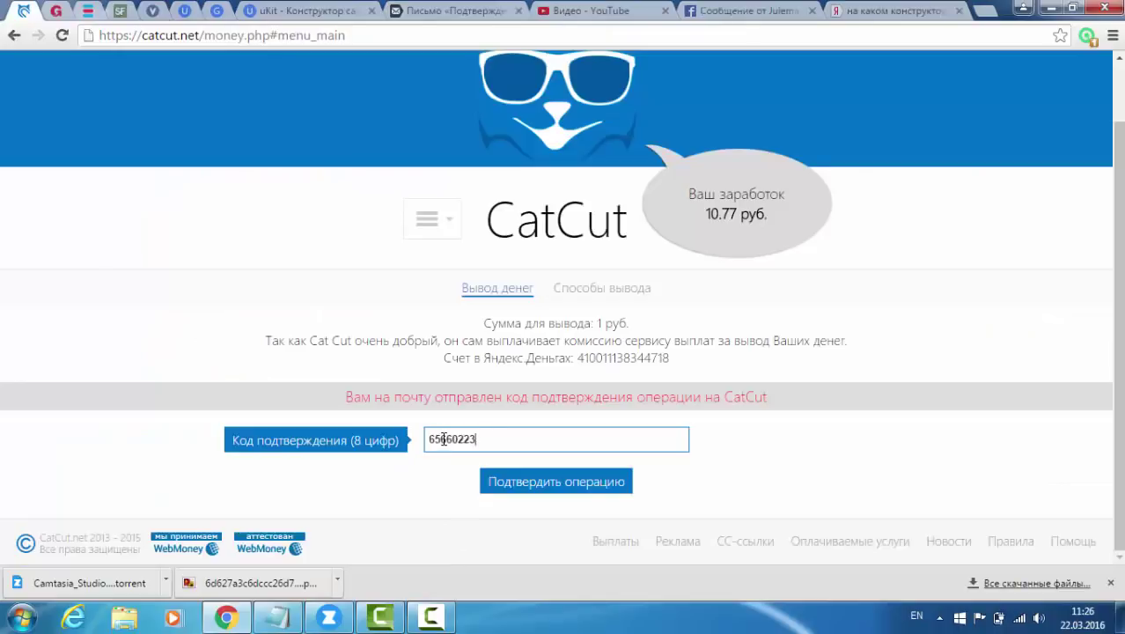
left_click(492, 482)
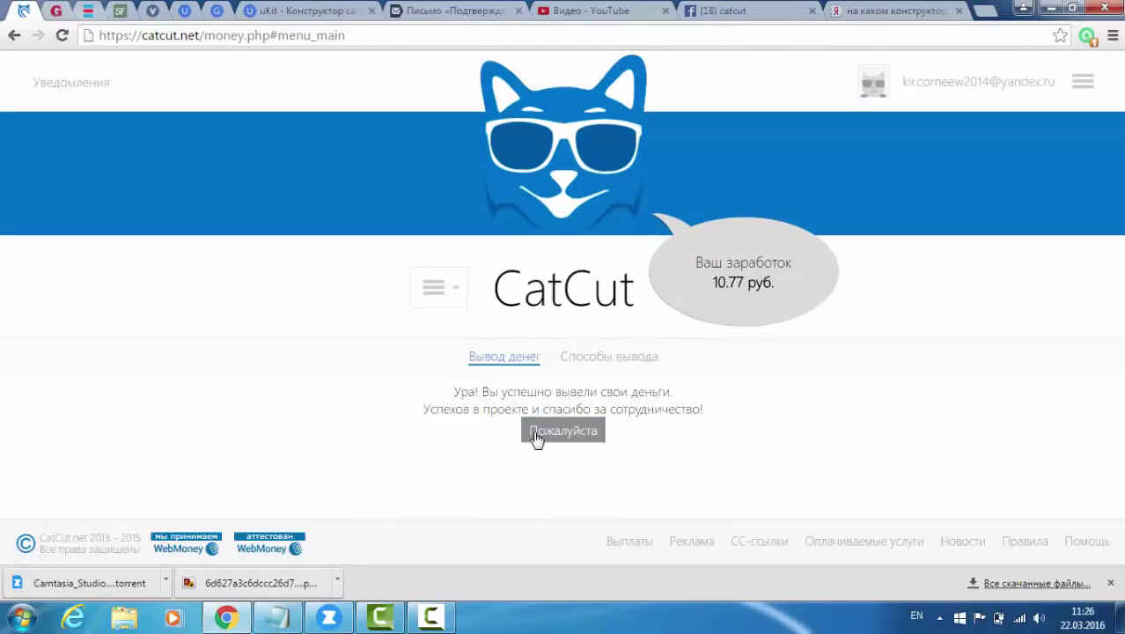
left_click(534, 434)
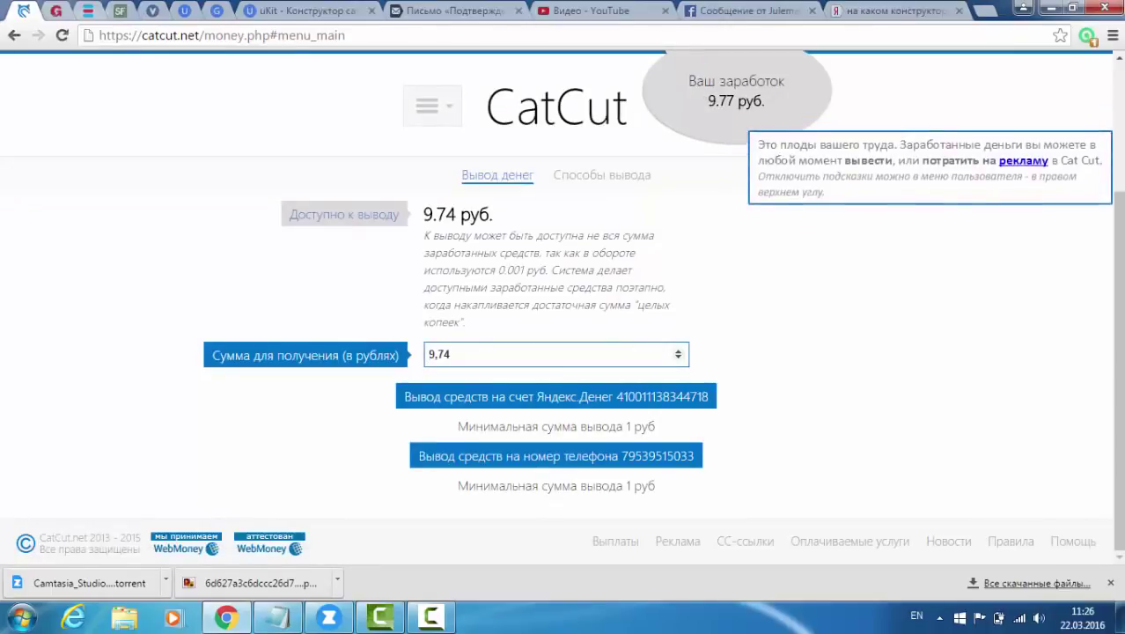
left_click(440, 12)
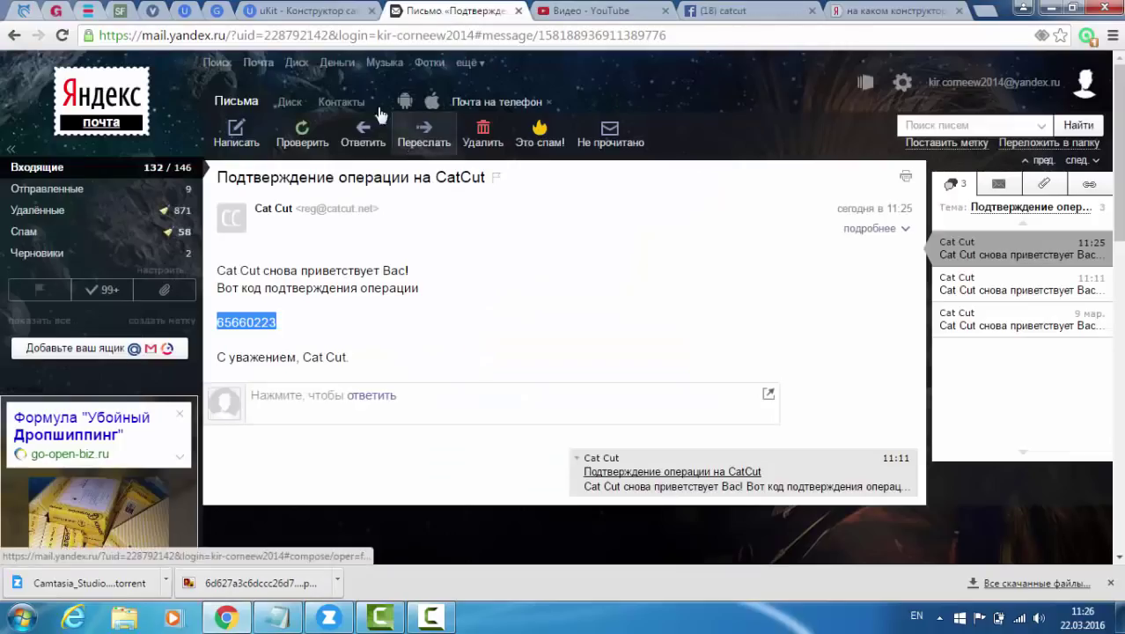
Step: Open Yandex.Money via the Деньги link in the Yandex Mail header
left_click(321, 75)
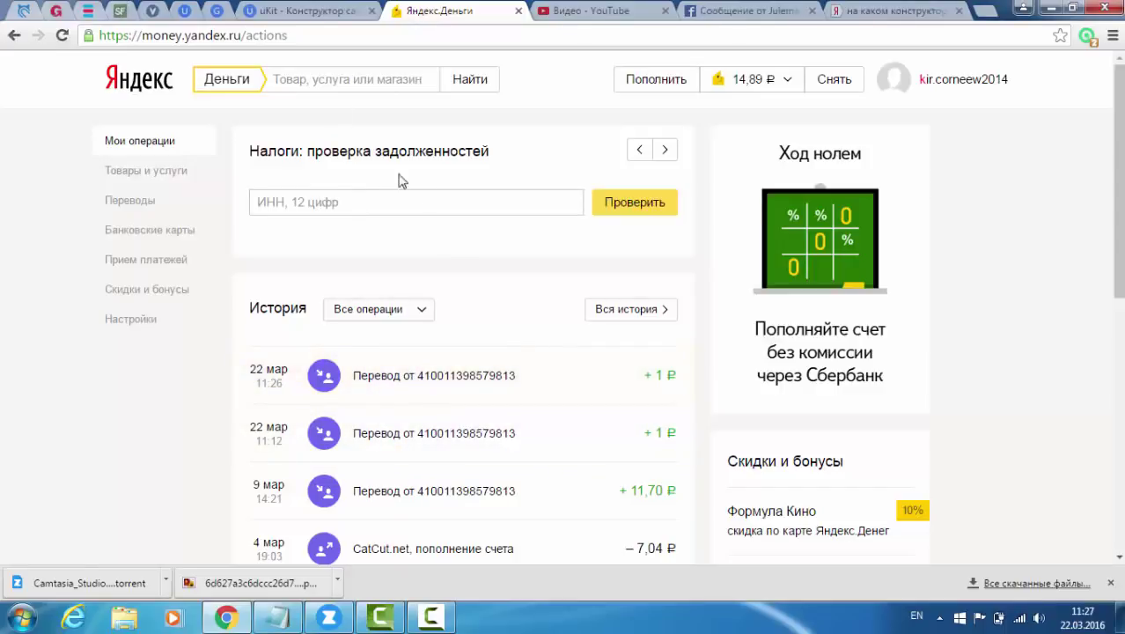
Step: In Yandex.Money, reload the wallet by trimming the address to the Yandex.Money root
left_click(940, 77)
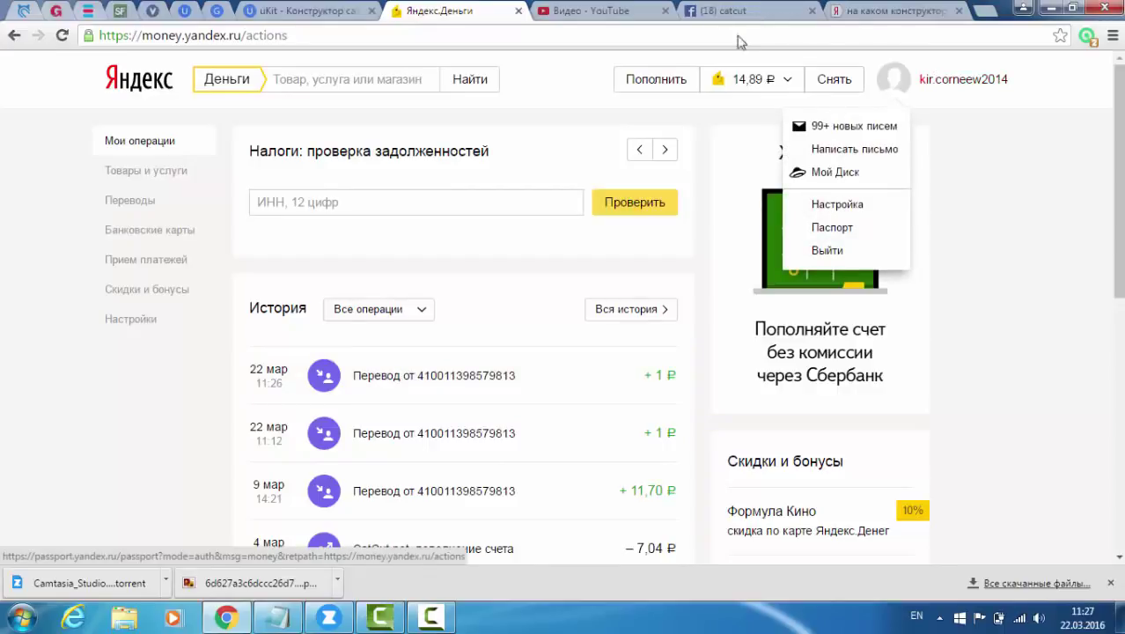
left_click(299, 35)
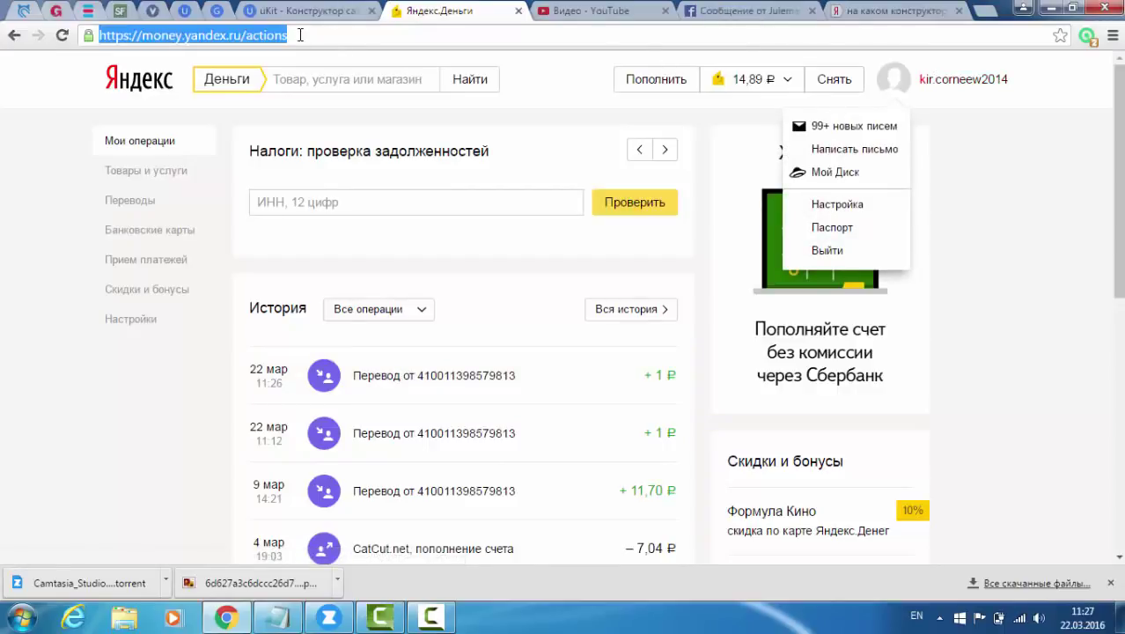
left_click(300, 35)
key("BackSpace")
key("BackSpace")
key("BackSpace")
key("BackSpace")
key("BackSpace")
key("BackSpace")
key("BackSpace")
key("BackSpace")
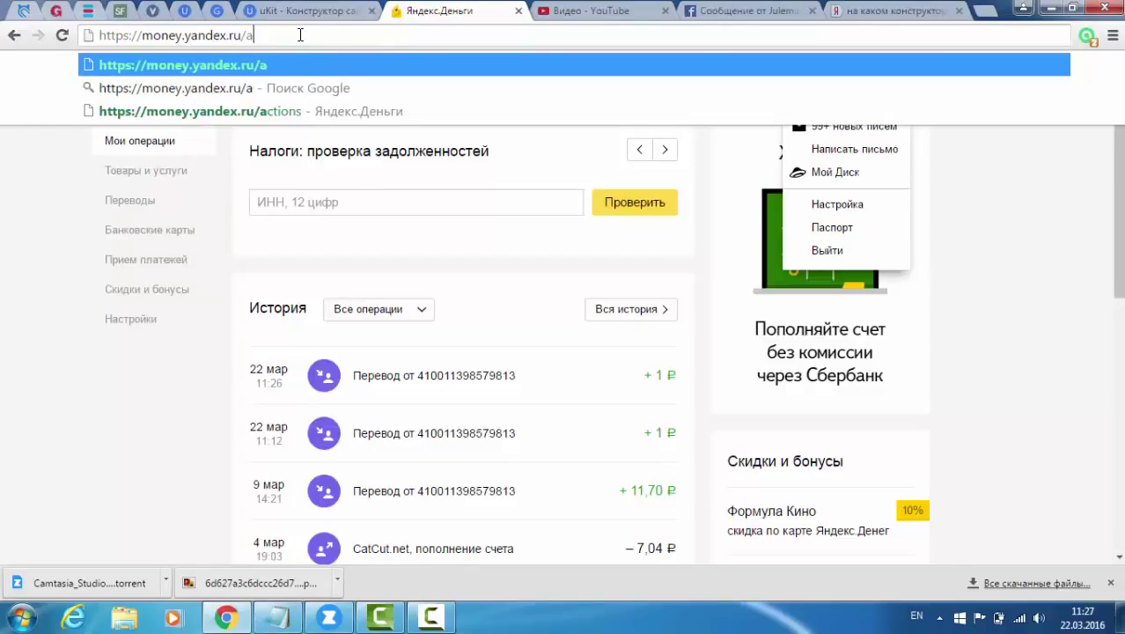
key("Return")
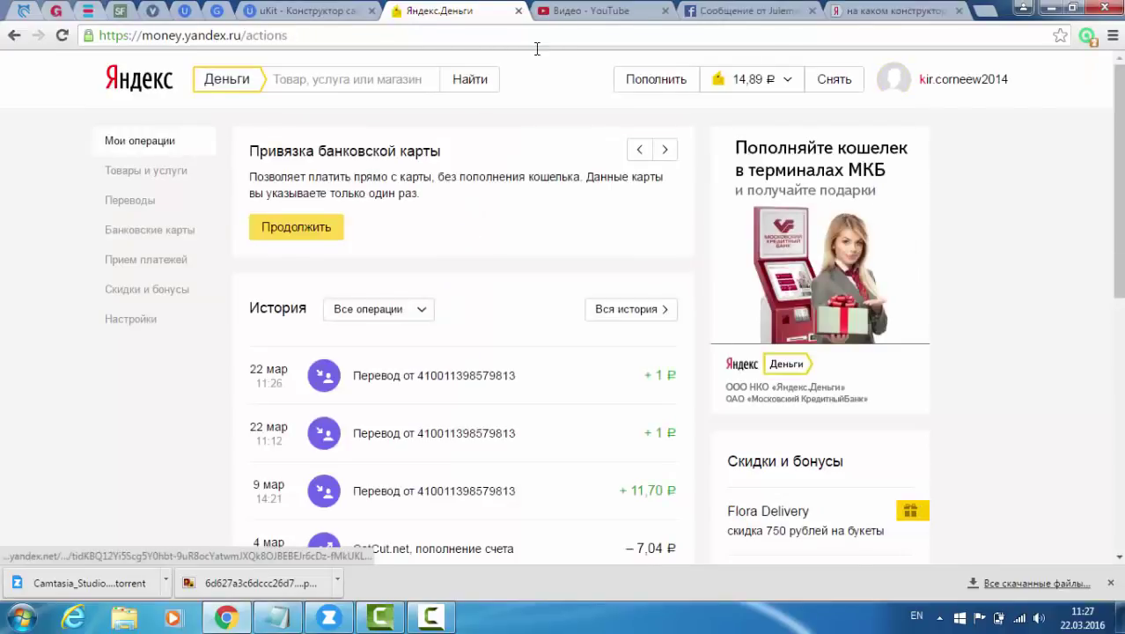
left_click(275, 35)
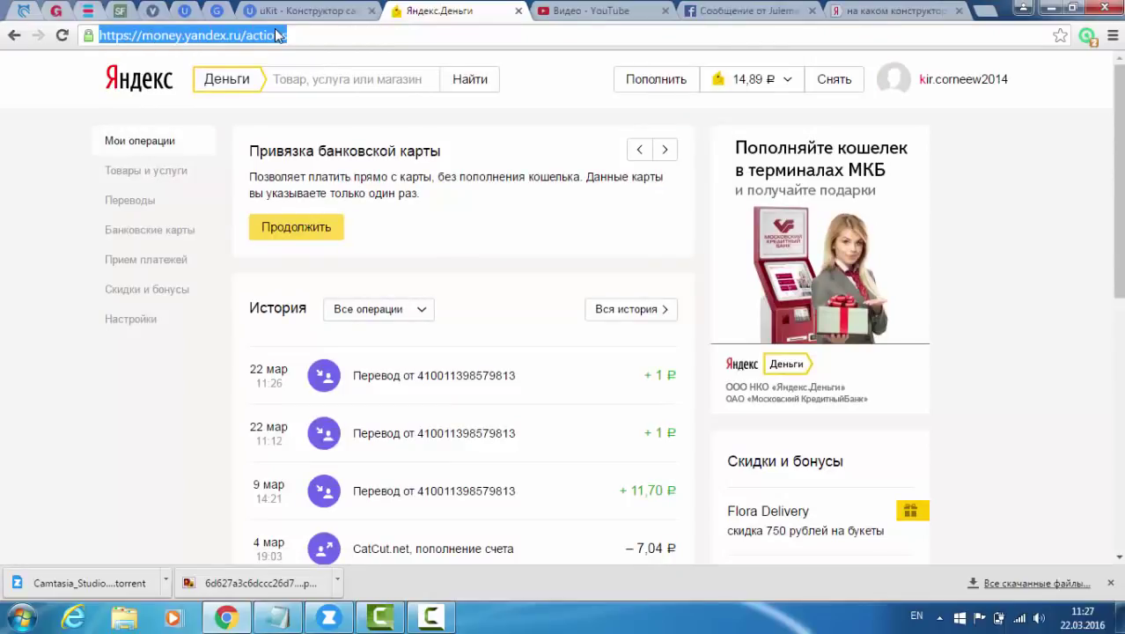
type("www.yandex.ru")
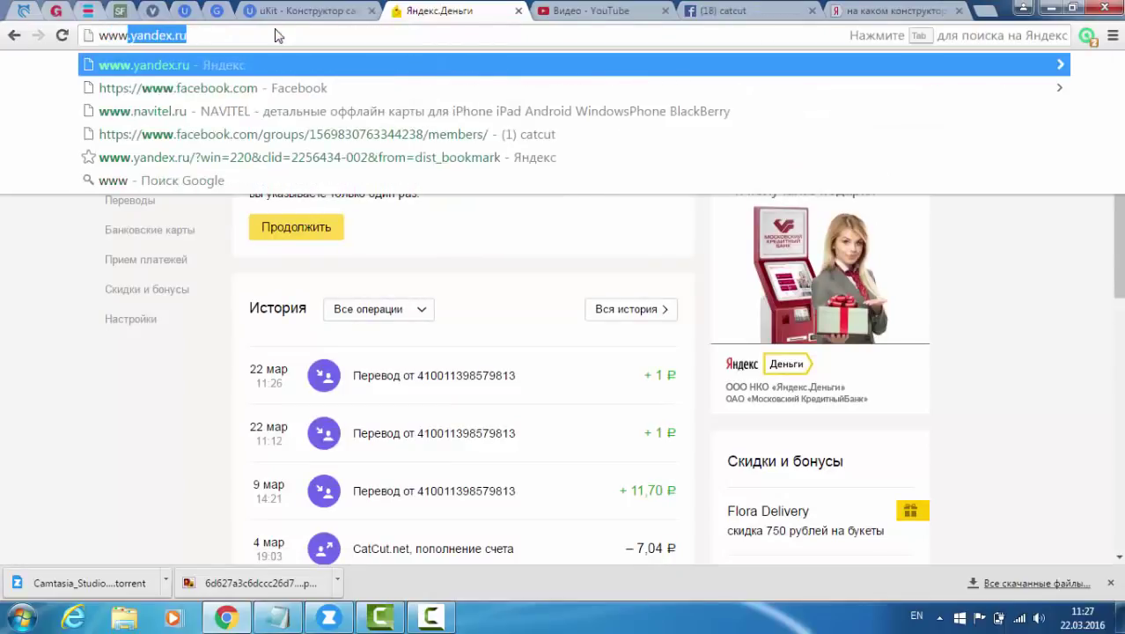
key("Return")
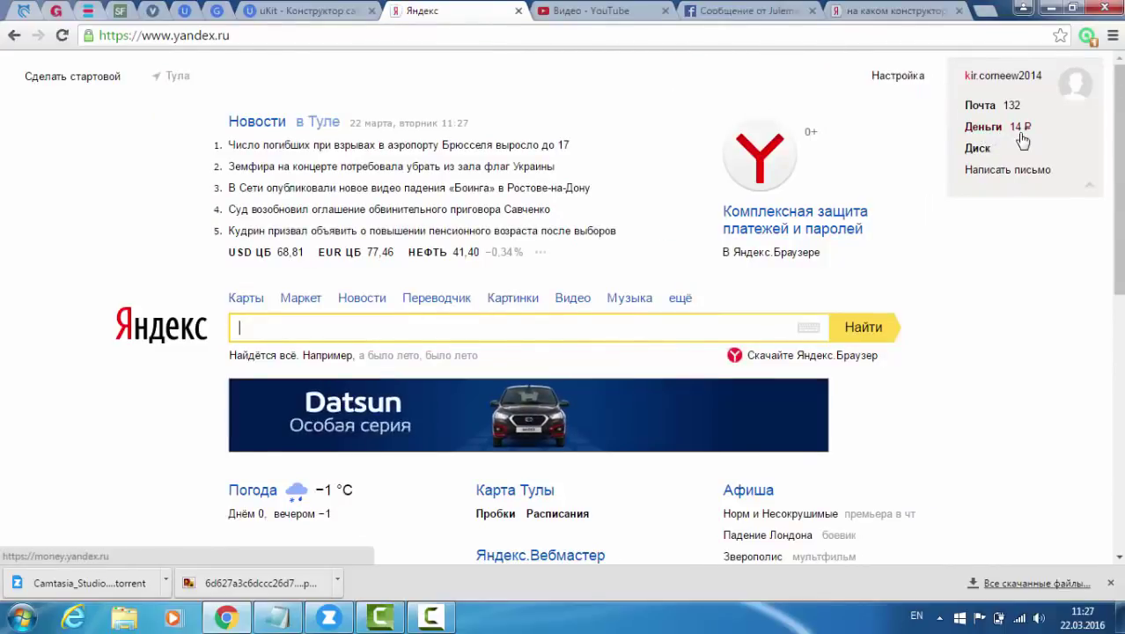
left_click(23, 12)
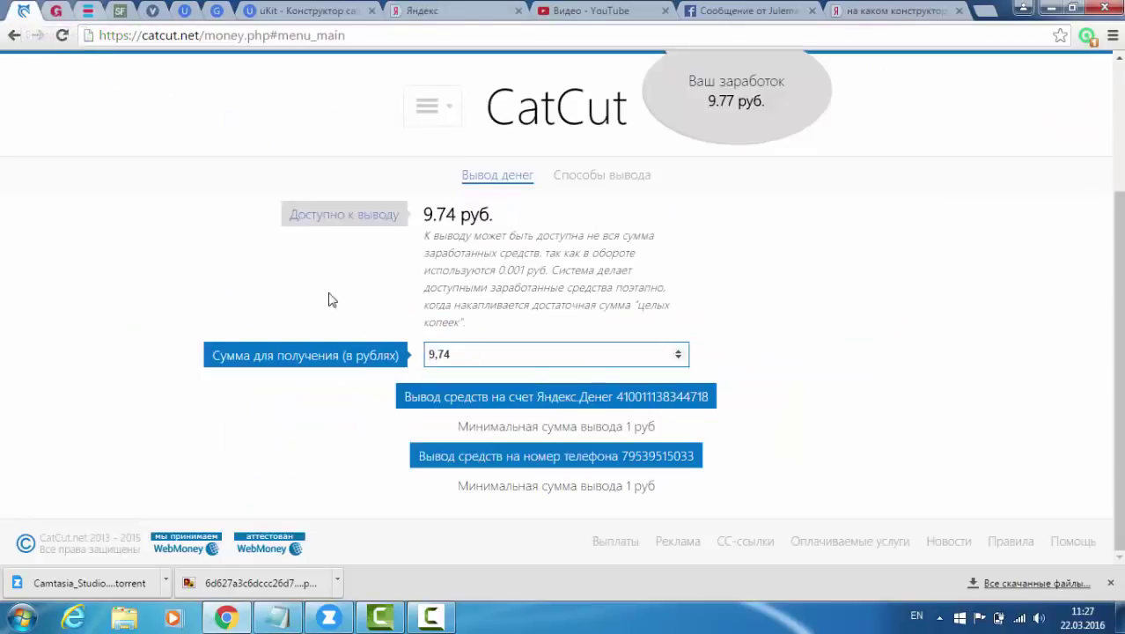
Step: Open the На рефералах page showing 21 referrals earning 0.22 р., then return via the CatCut logo
left_click(557, 90)
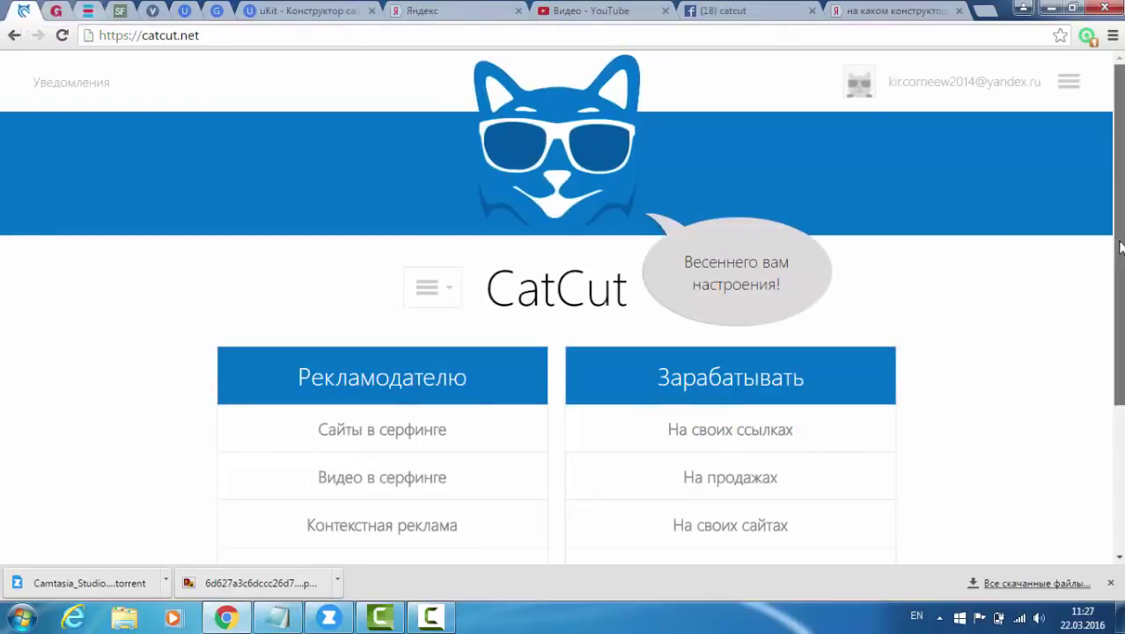
scroll(1119, 246, "down", 2)
scroll(1119, 247, "up", 2)
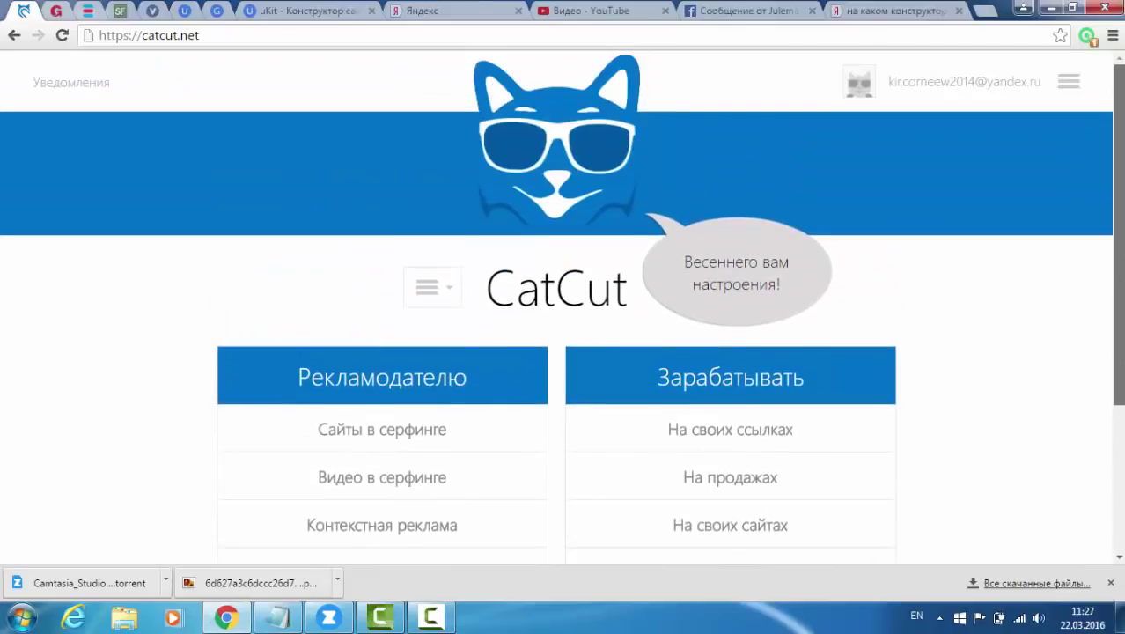
scroll(1119, 246, "down", 1)
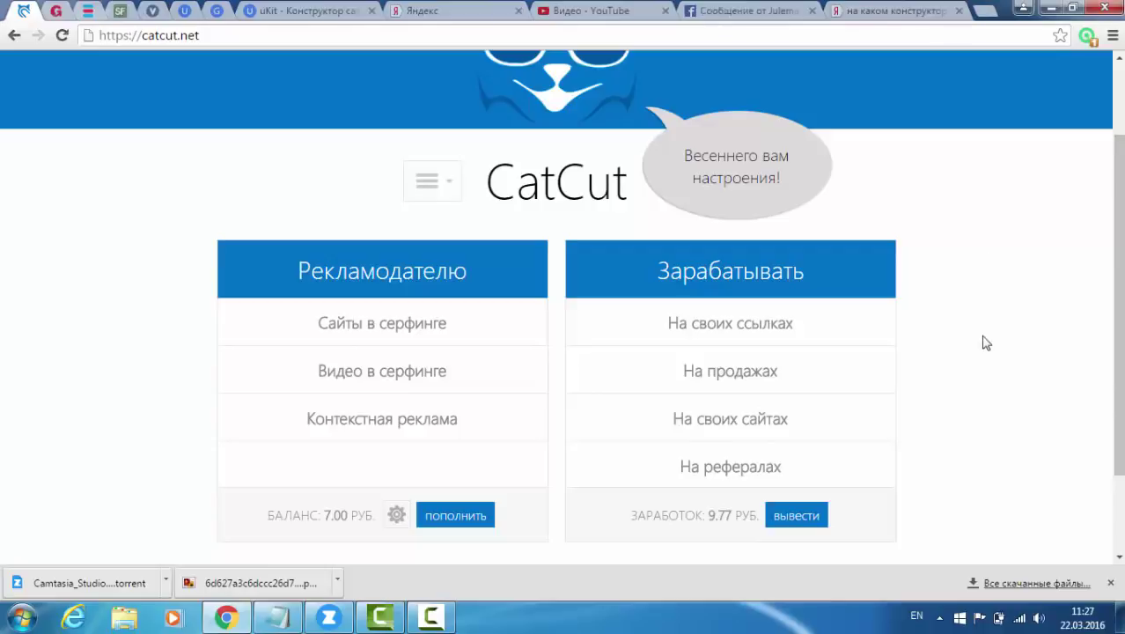
left_click(771, 466)
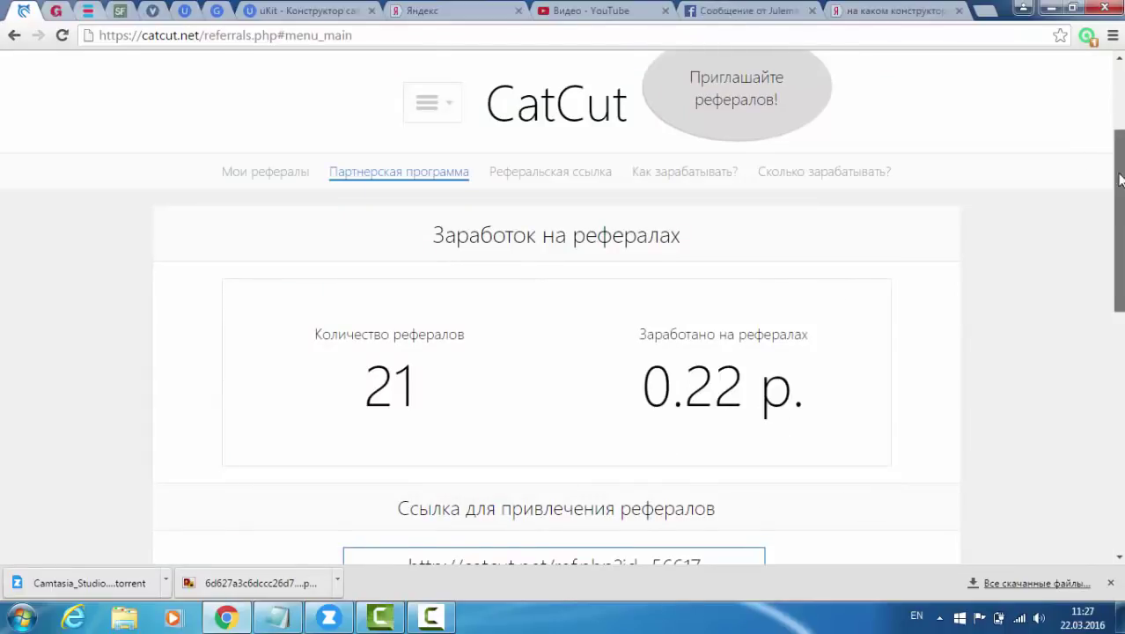
left_click_drag(1114, 167, 1118, 114)
left_click(592, 115)
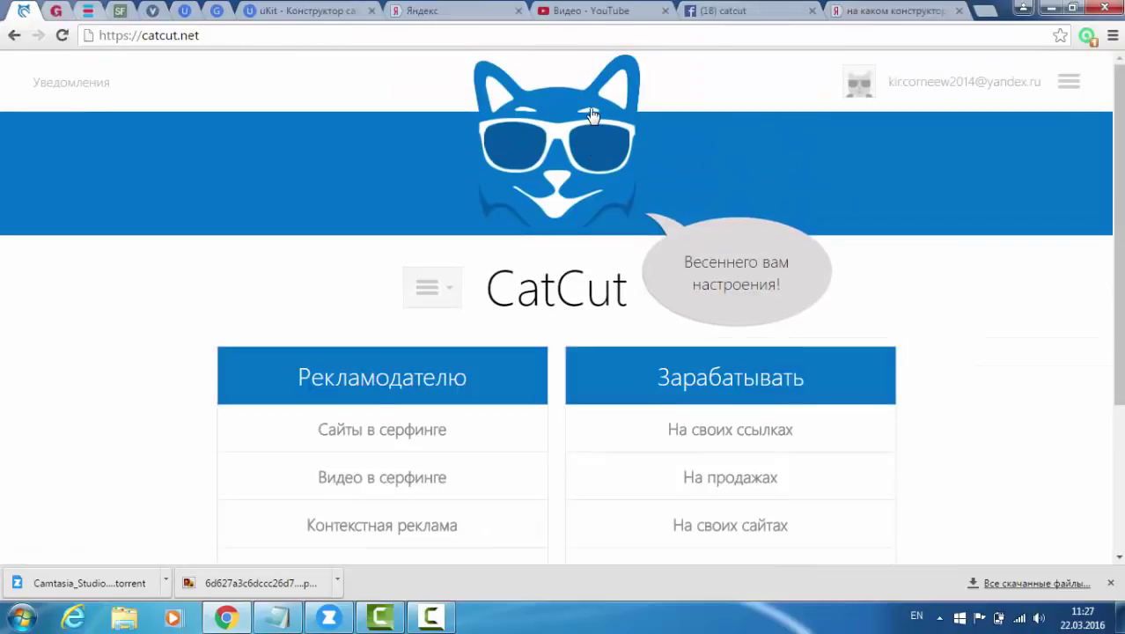
left_click_drag(1116, 149, 1109, 233)
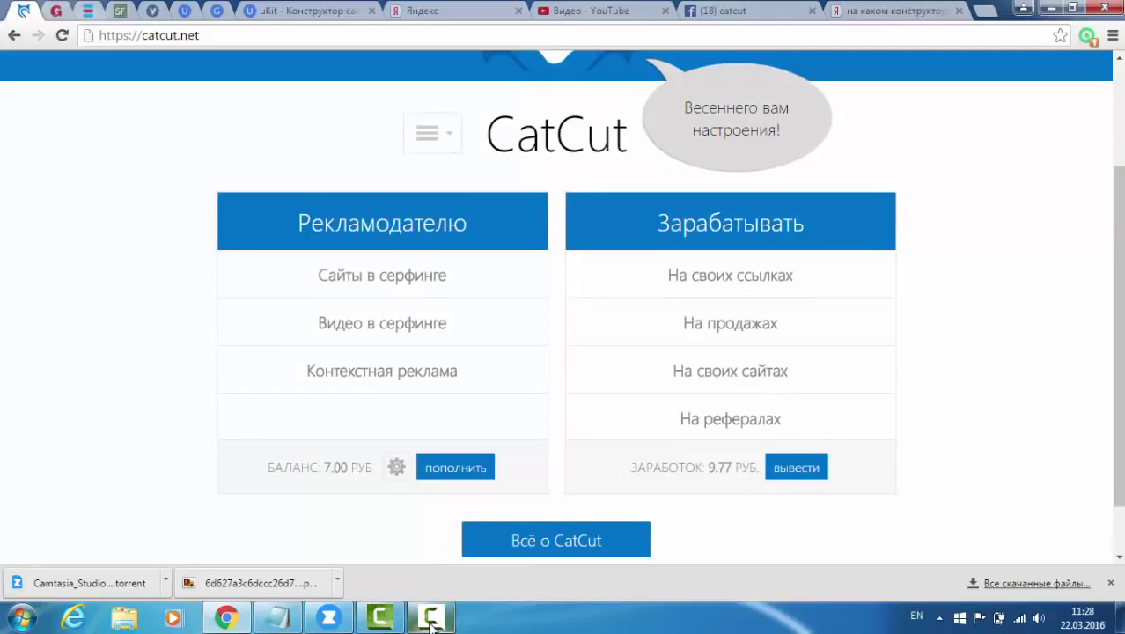
mouse_move(430, 623)
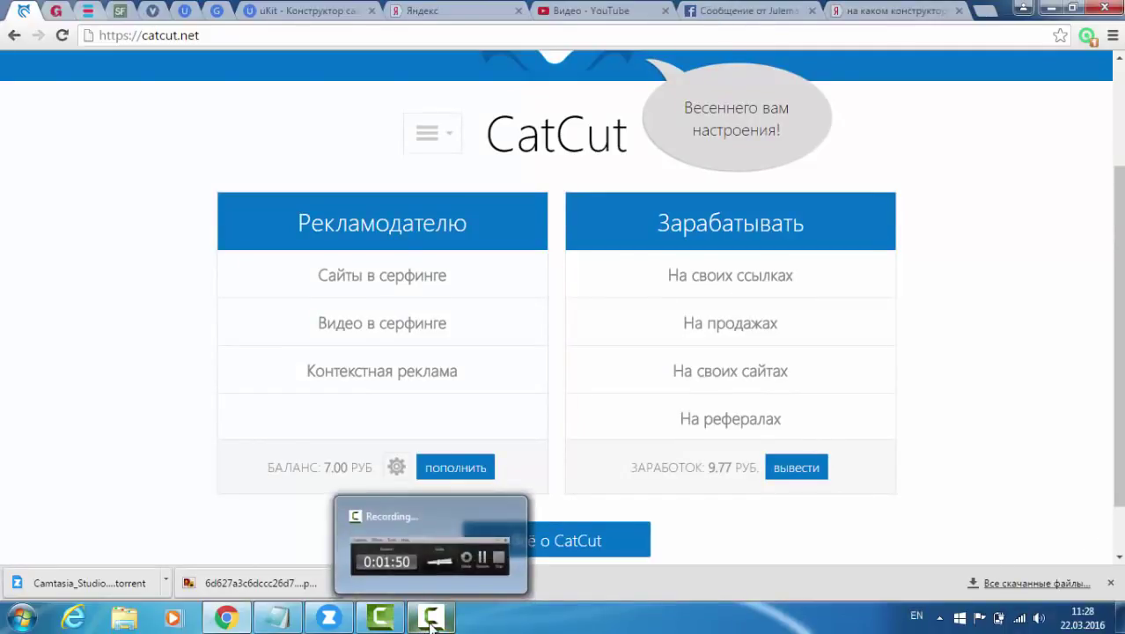
left_click(431, 623)
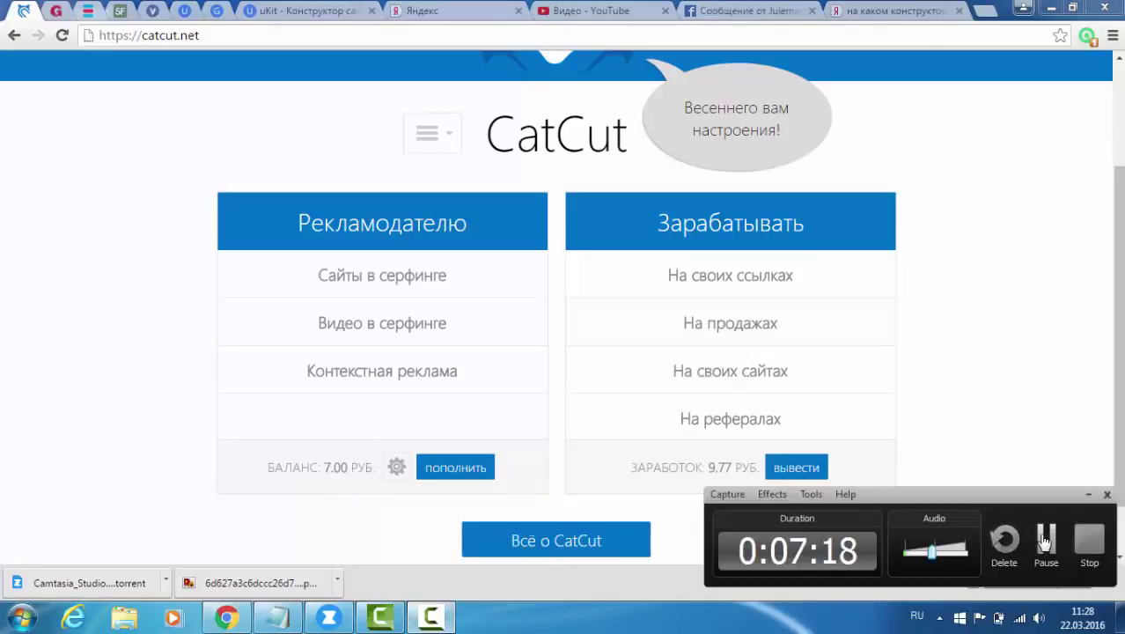